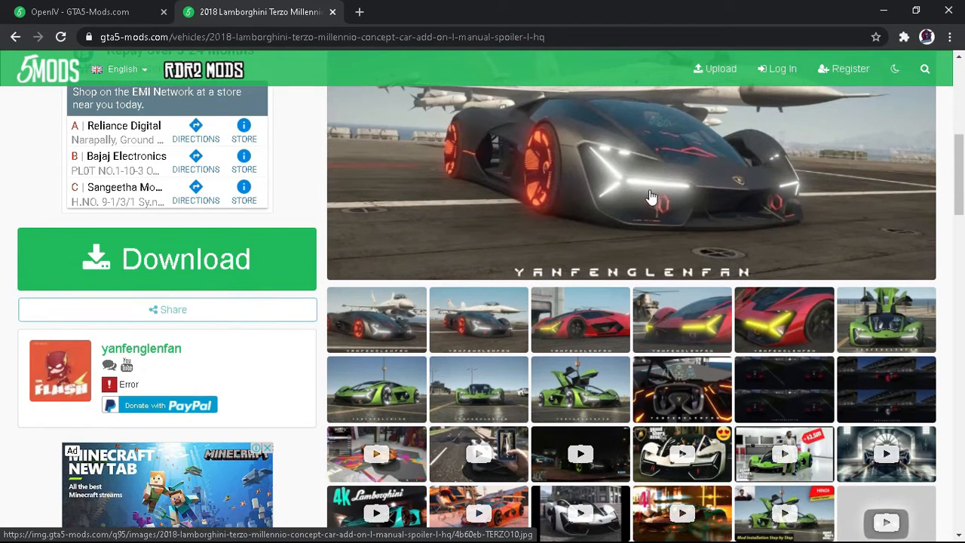
# - Examine the preview images and description on the 2018 Lamborghini Terzo Millennio Concept Car mod page
pyautogui.click(561, 209)
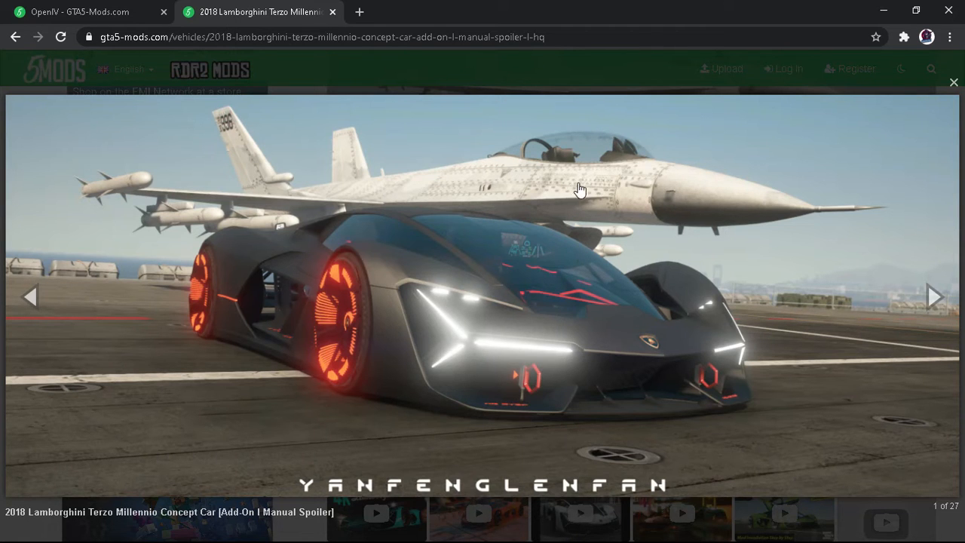
pyautogui.click(953, 84)
pyautogui.scroll(2, 610, 282)
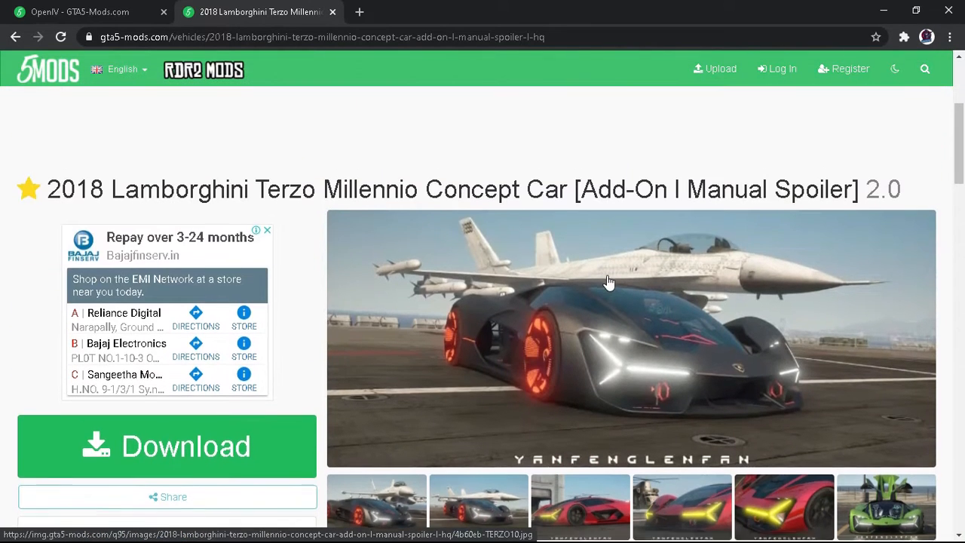
pyautogui.scroll(-4, 570, 303)
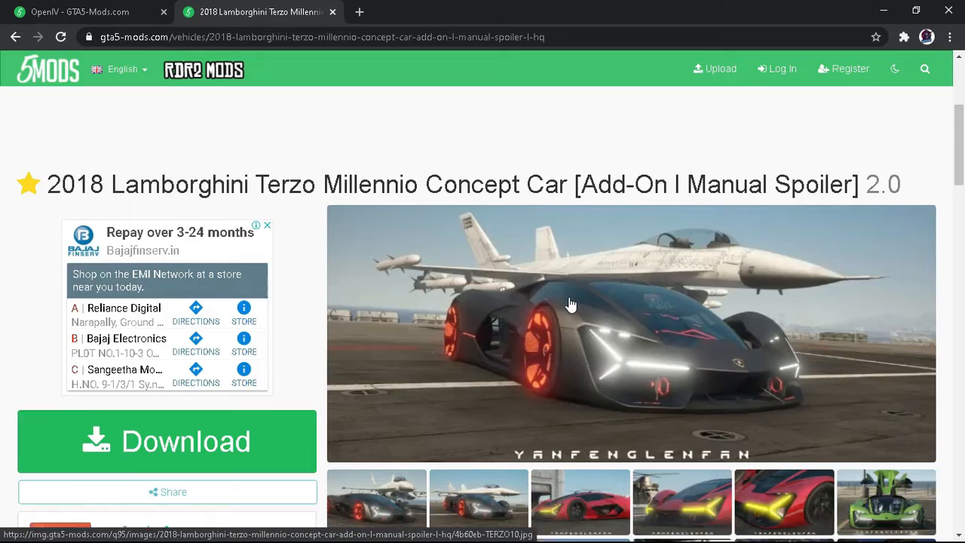
pyautogui.scroll(-2, 570, 303)
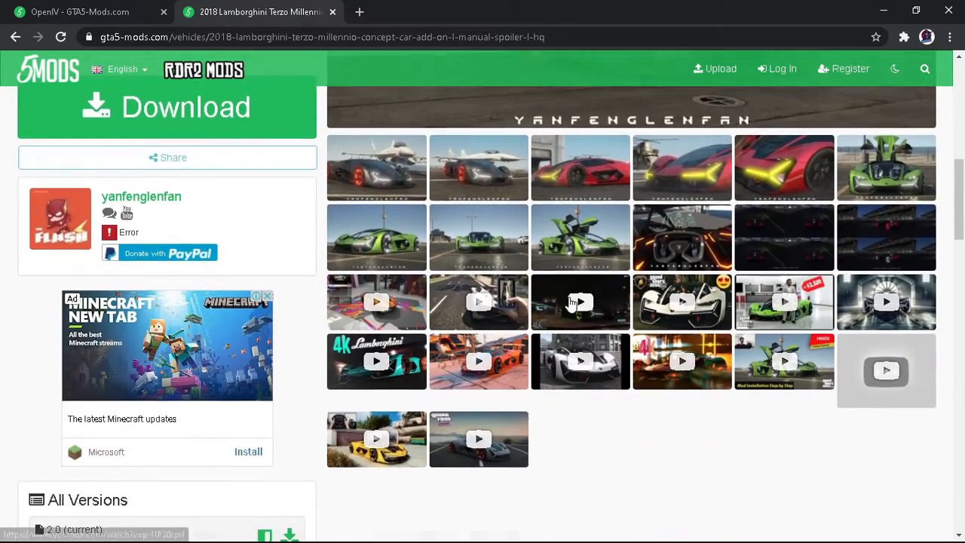
pyautogui.scroll(6, 588, 230)
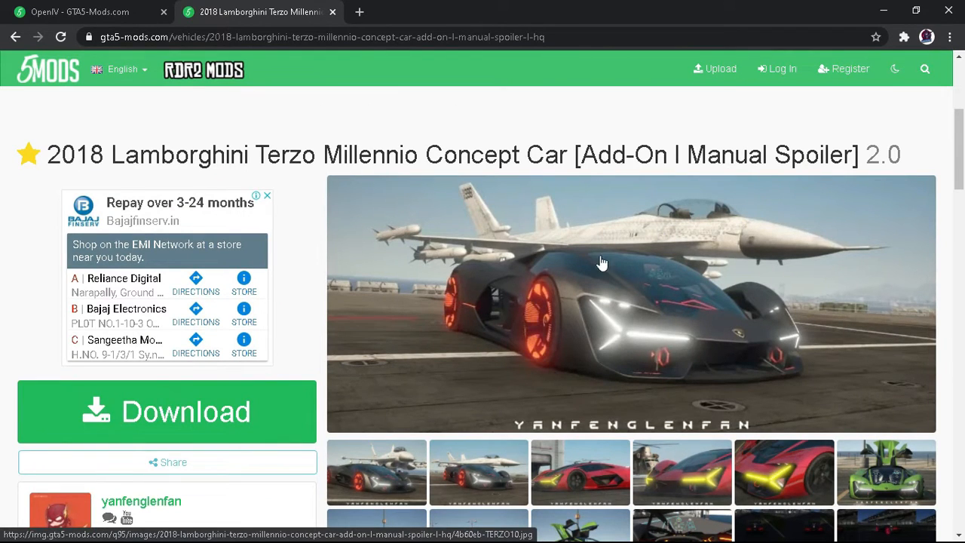
pyautogui.scroll(-4, 543, 262)
pyautogui.scroll(7, 542, 262)
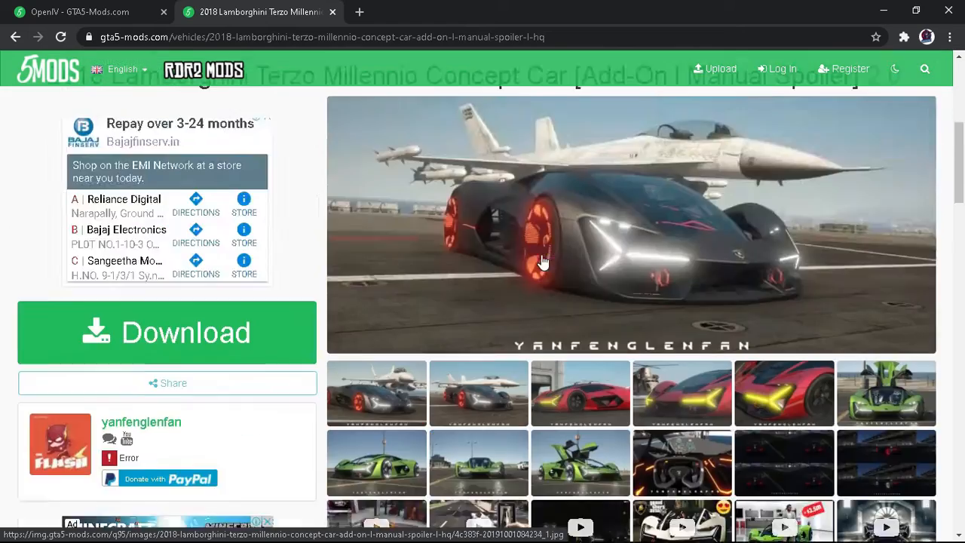
pyautogui.scroll(-14, 544, 261)
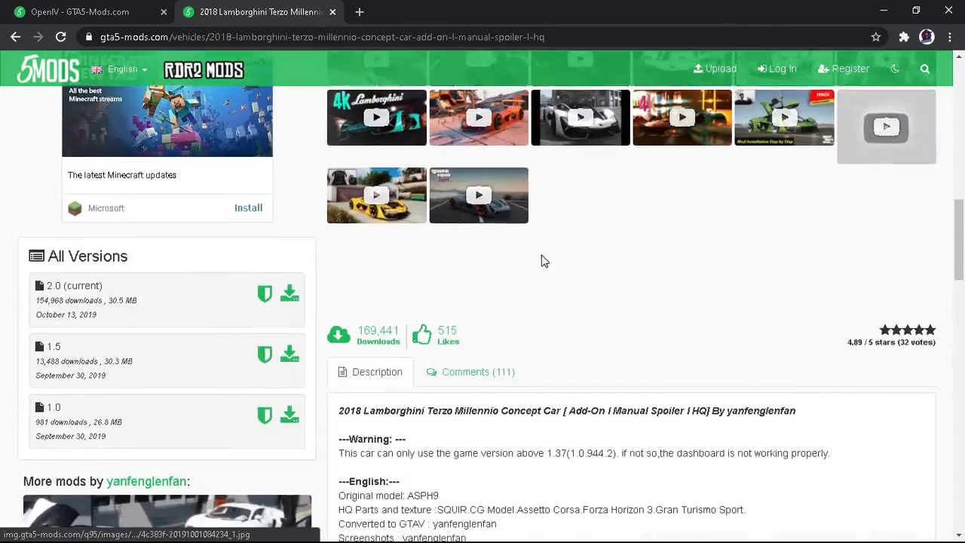
pyautogui.scroll(-3, 543, 262)
pyautogui.scroll(17, 543, 261)
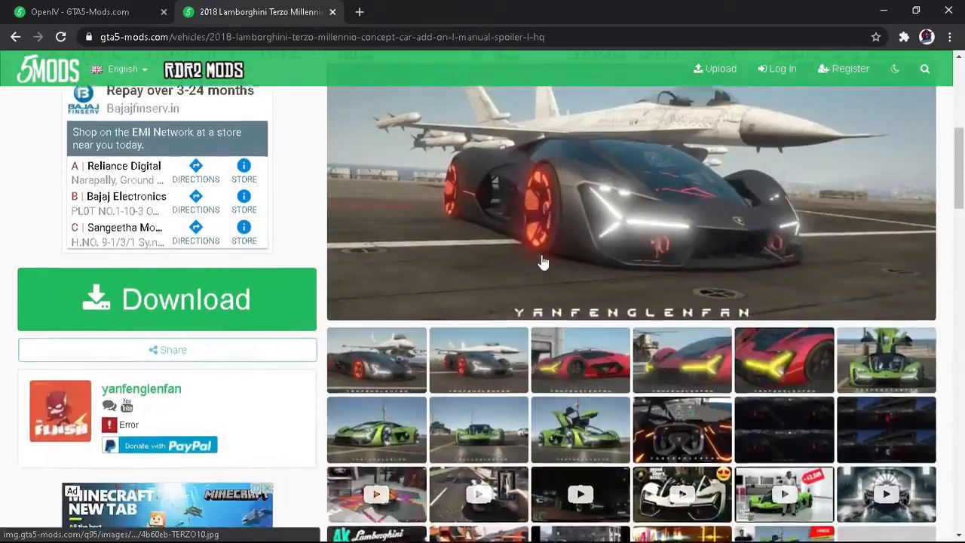
pyautogui.scroll(3, 625, 345)
pyautogui.scroll(-6, 615, 349)
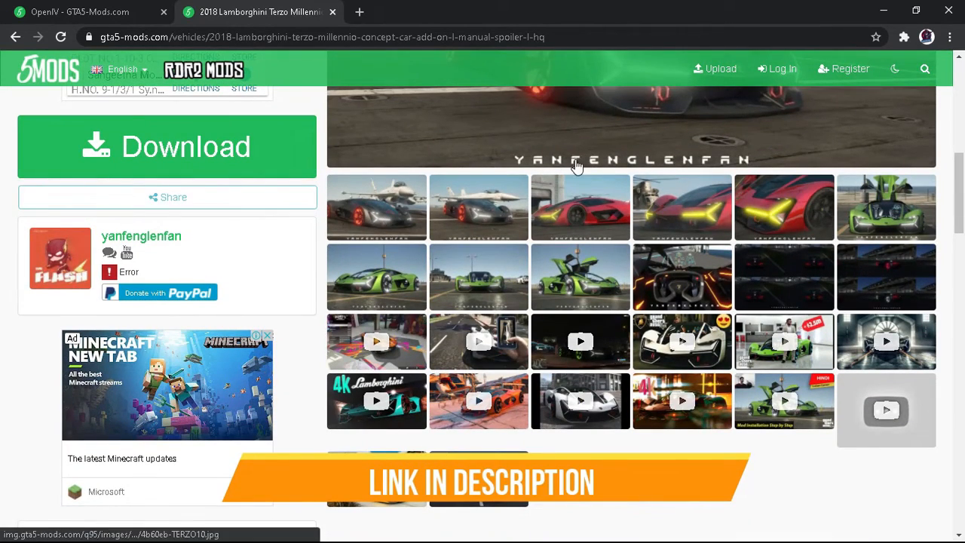
pyautogui.scroll(4, 576, 437)
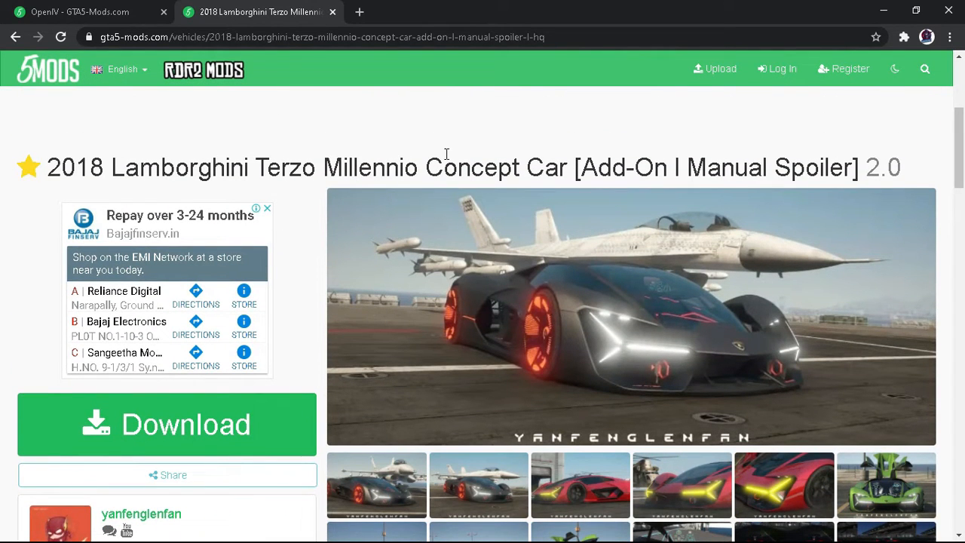
# - Download the 2018 Lamborghini Terzo Millennio Concept Car add-on archive from its mod page
pyautogui.scroll(-3, 340, 226)
pyautogui.click(220, 242)
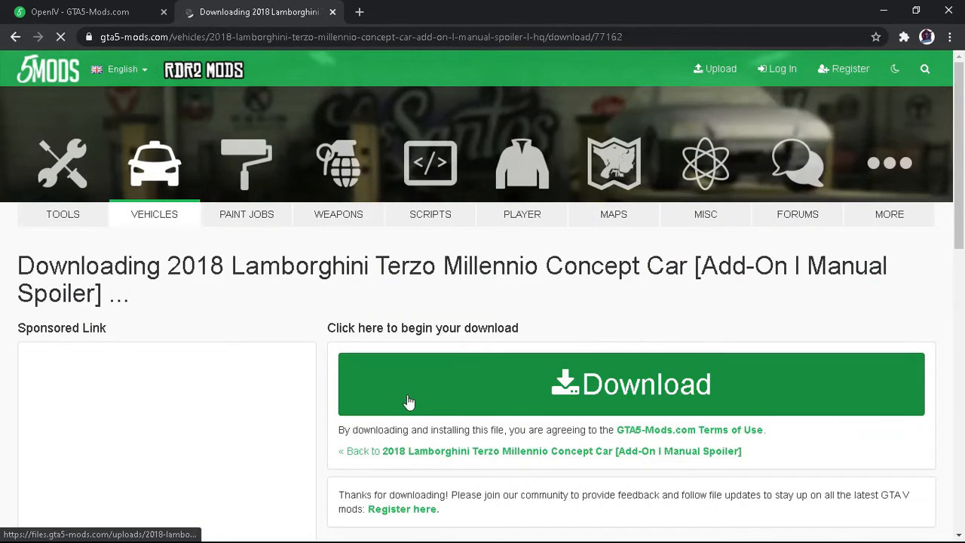
pyautogui.click(425, 377)
pyautogui.scroll(-5, 522, 288)
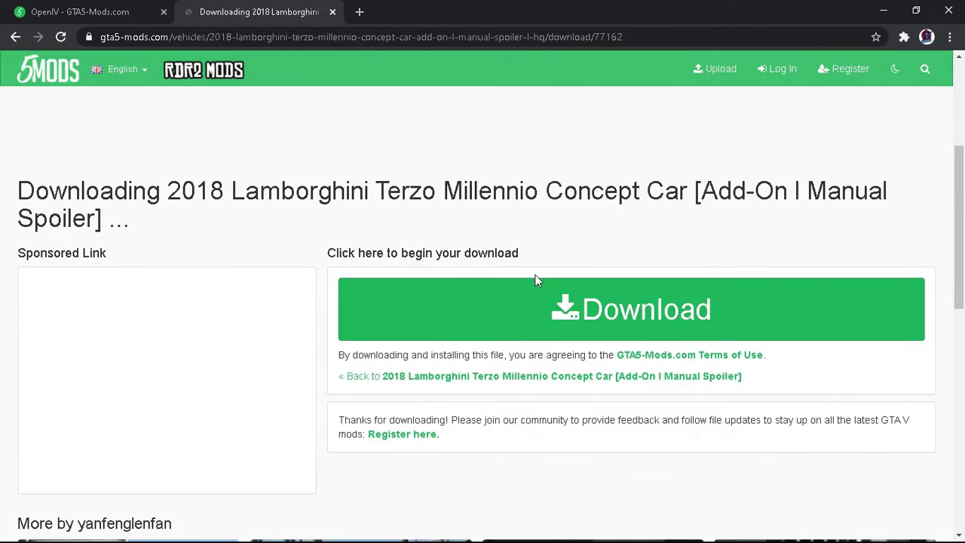
pyautogui.scroll(-1, 542, 224)
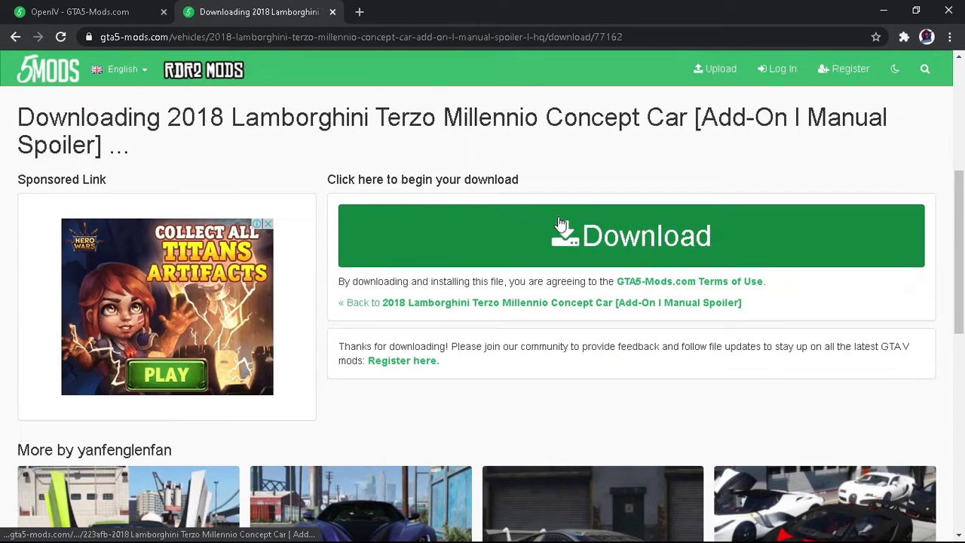
pyautogui.click(517, 224)
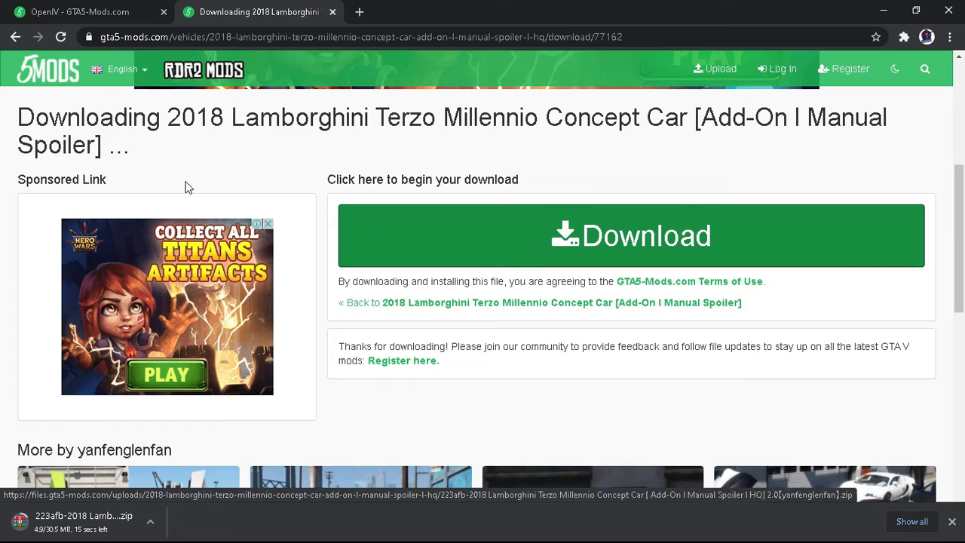
# - Go to the OpenIV 4.0 page already open in the browser and download the OpenIV tool
pyautogui.click(147, 7)
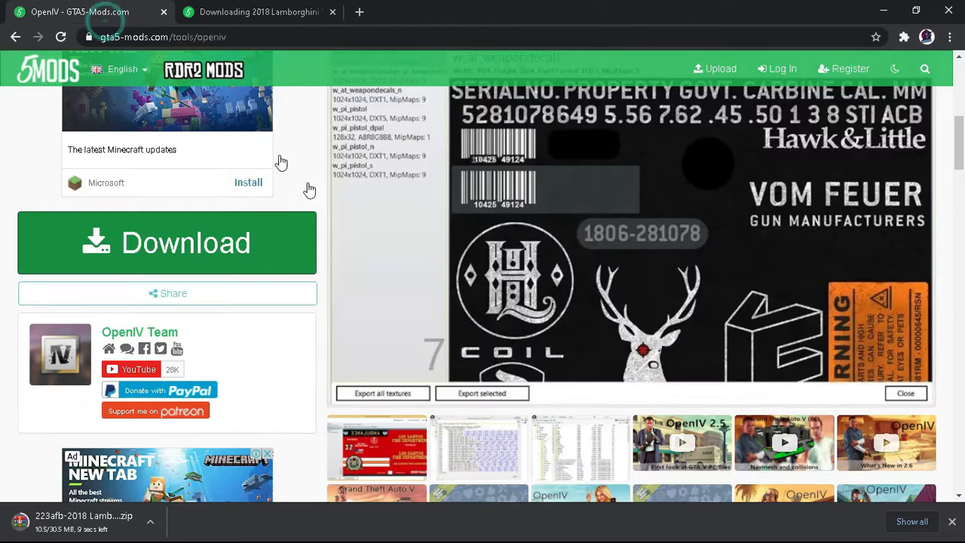
pyautogui.scroll(3, 483, 229)
pyautogui.scroll(-7, 483, 229)
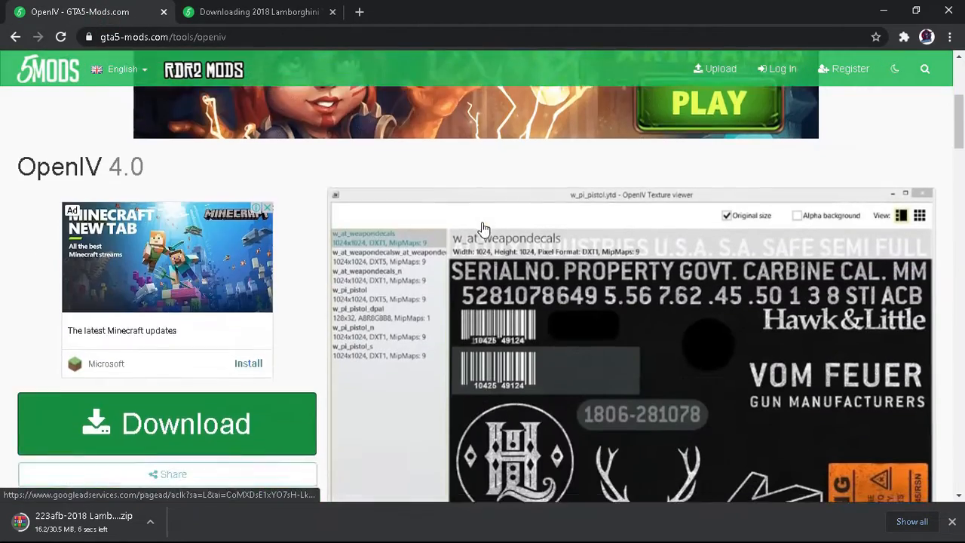
pyautogui.scroll(3, 231, 196)
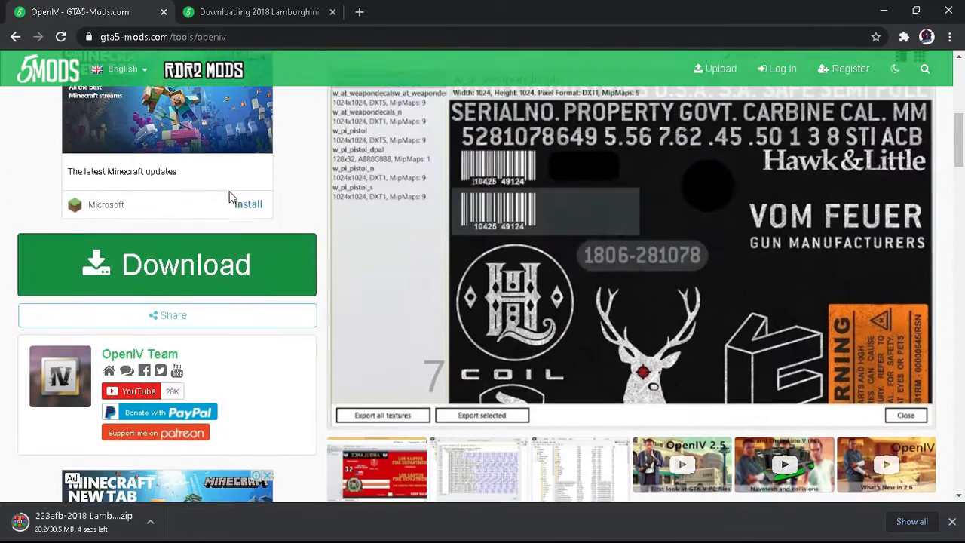
pyautogui.click(153, 300)
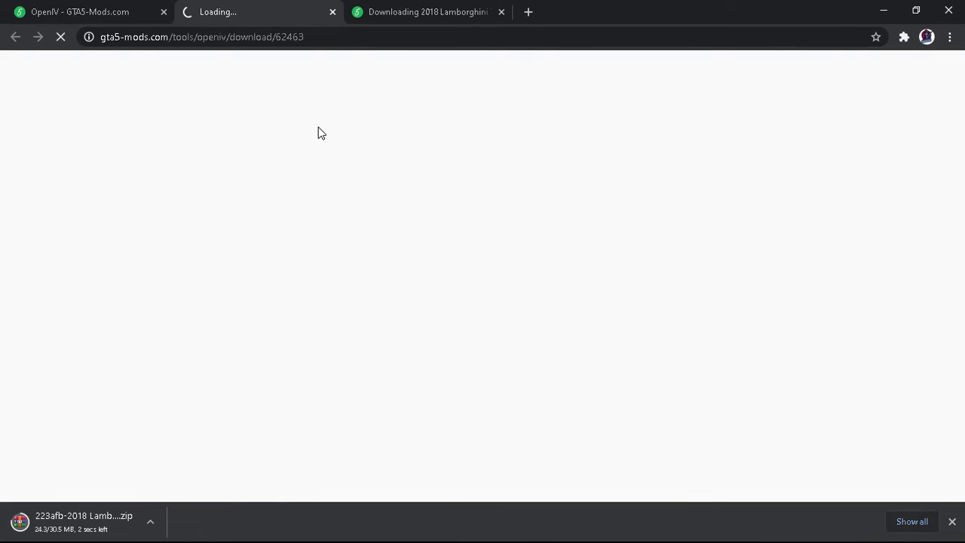
pyautogui.click(136, 9)
pyautogui.click(254, 11)
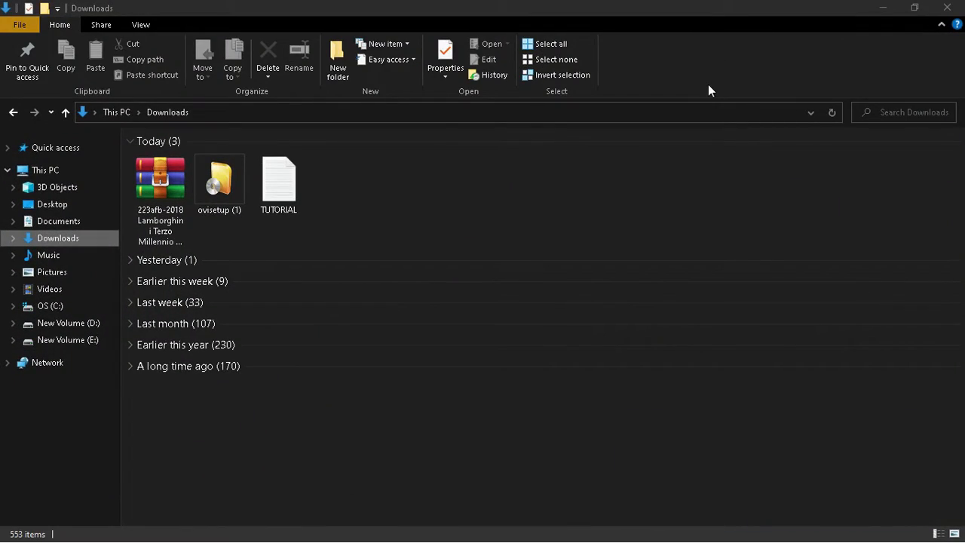
# - Open the TUTORIAL text file in Downloads, review the Menyoo and OpenIV installation steps, and minimize it
pyautogui.doubleClick(280, 187)
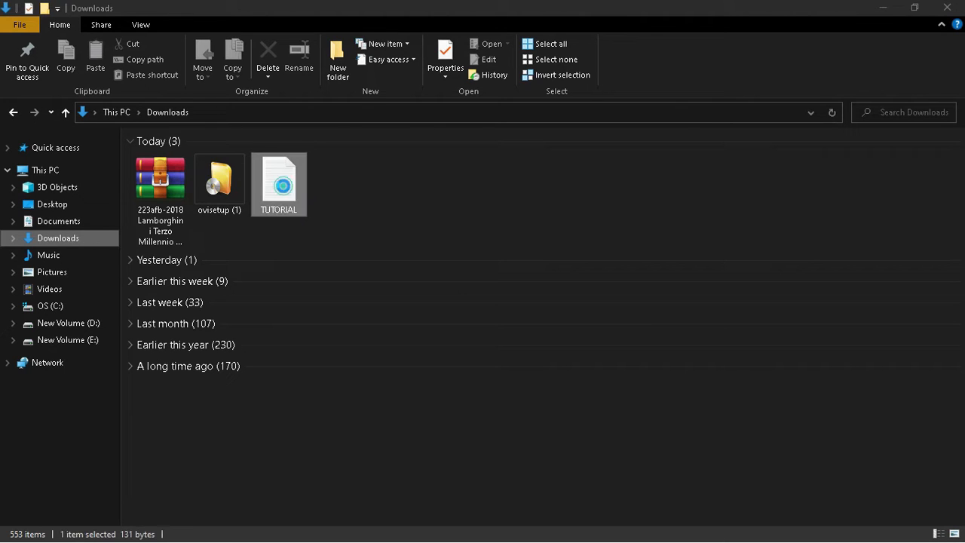
pyautogui.moveTo(561, 146); pyautogui.dragTo(453, 143)
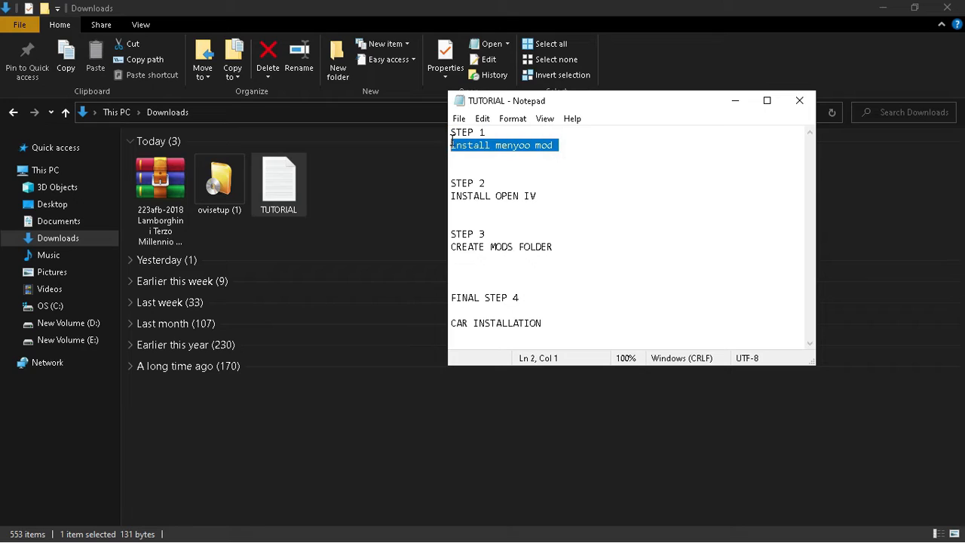
pyautogui.moveTo(561, 146); pyautogui.dragTo(451, 146)
pyautogui.click(547, 197)
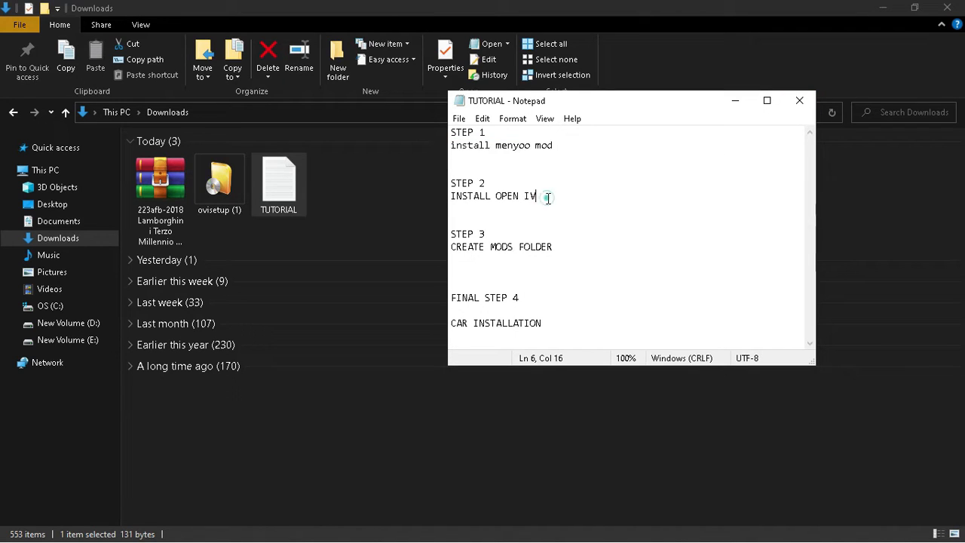
pyautogui.moveTo(545, 195); pyautogui.dragTo(450, 197)
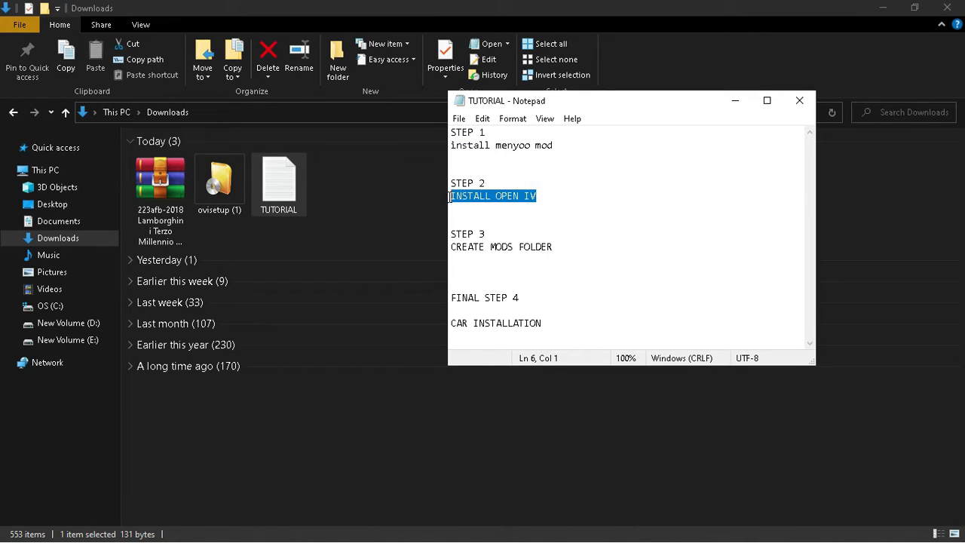
pyautogui.click(735, 100)
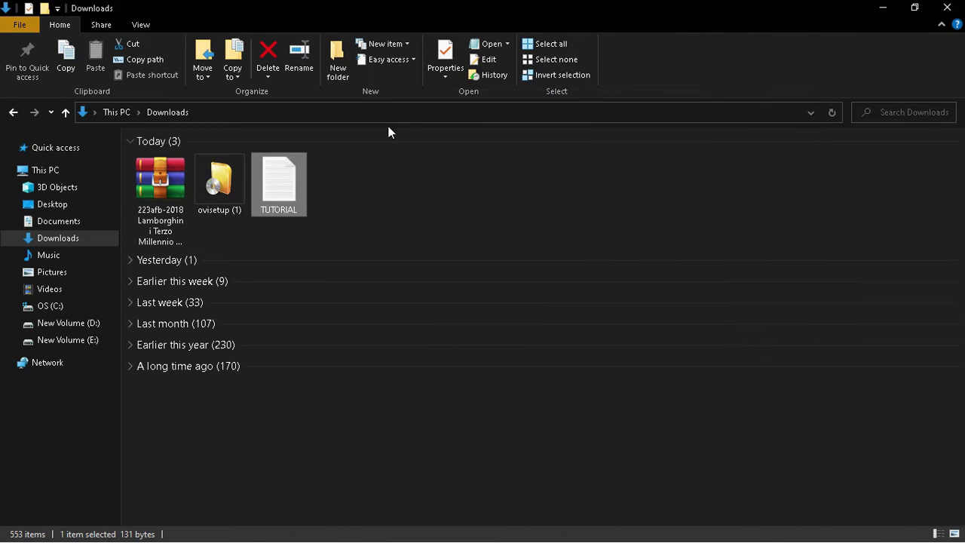
# - Run the ovisetup (1) installer from Downloads in English and accept the software license terms
pyautogui.click(220, 187)
pyautogui.doubleClick(220, 187)
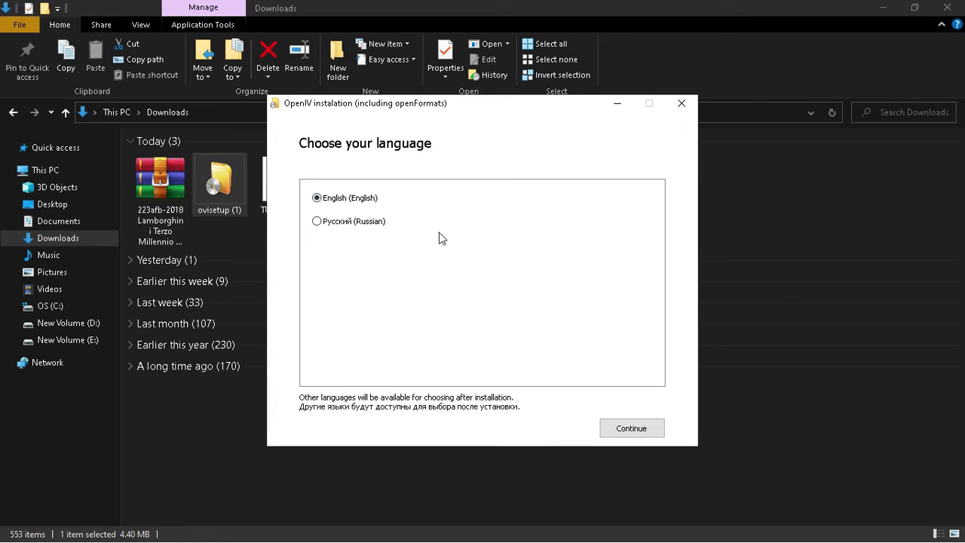
pyautogui.click(640, 436)
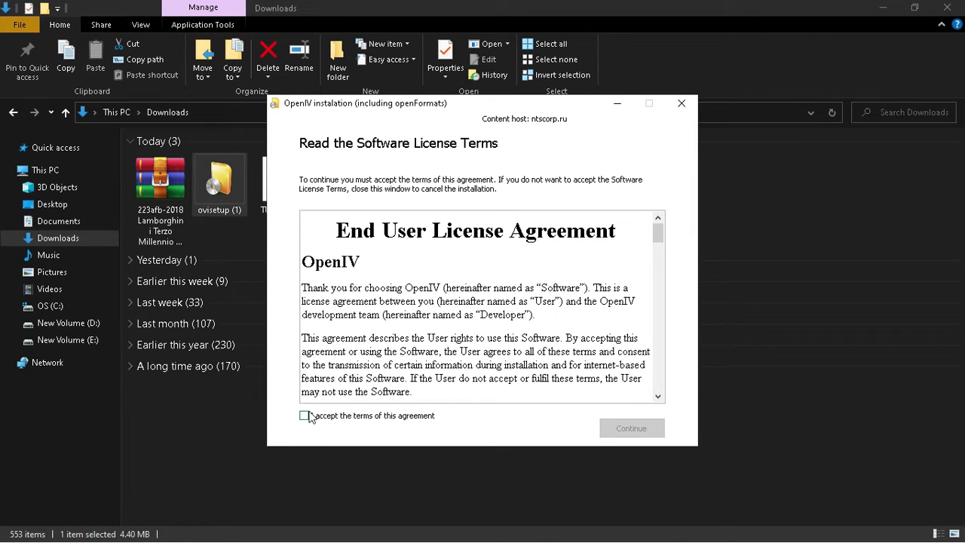
pyautogui.click(304, 417)
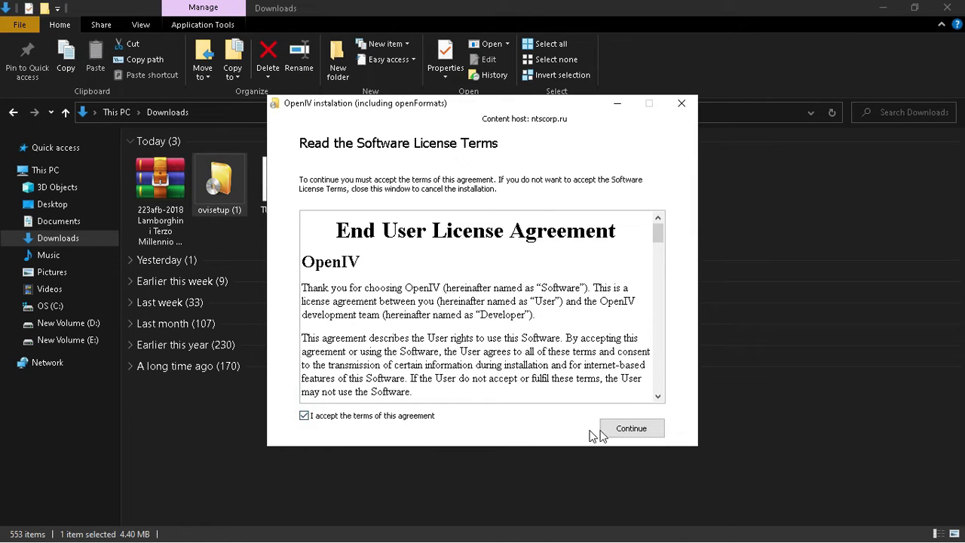
pyautogui.click(633, 429)
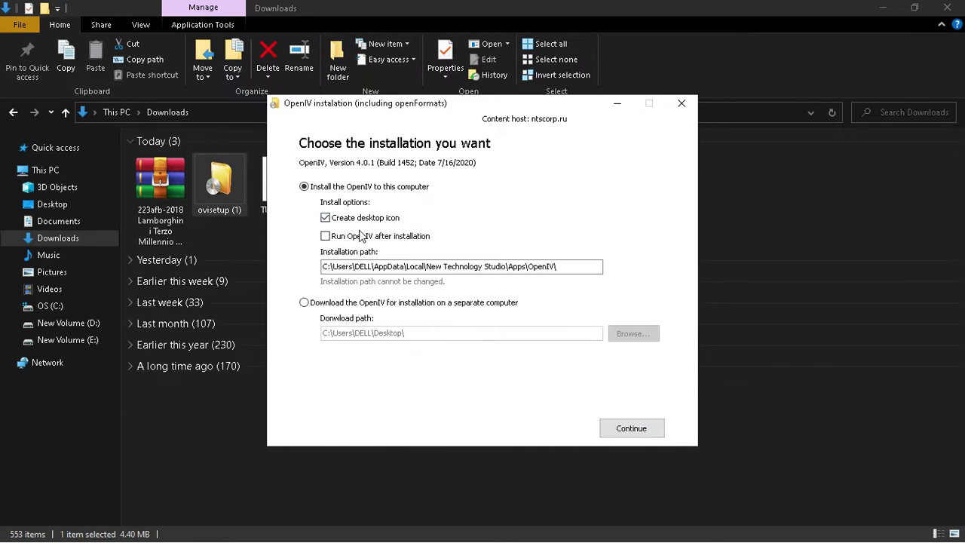
# - Install OpenIV to this computer with a desktop icon, confirming the download, and close the installer when finished
pyautogui.click(619, 435)
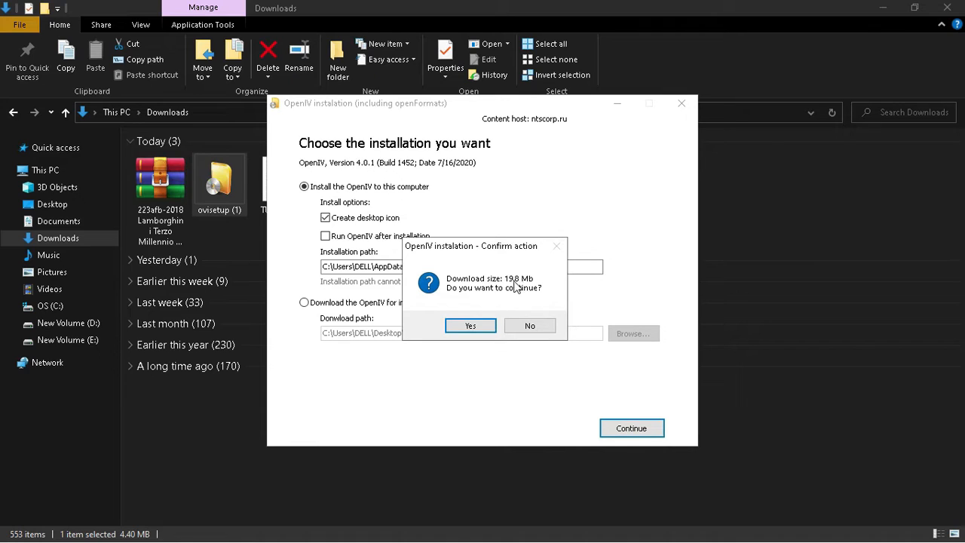
pyautogui.click(489, 324)
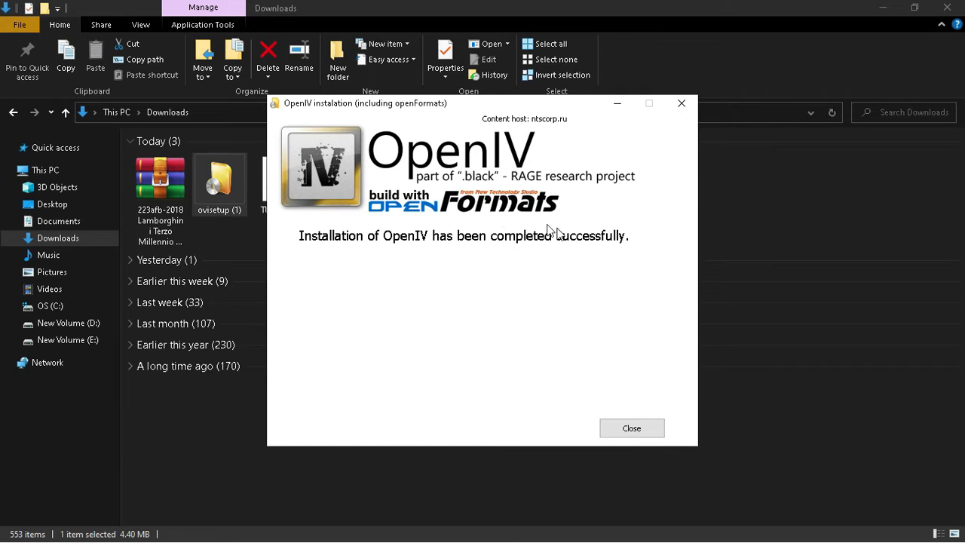
pyautogui.click(631, 428)
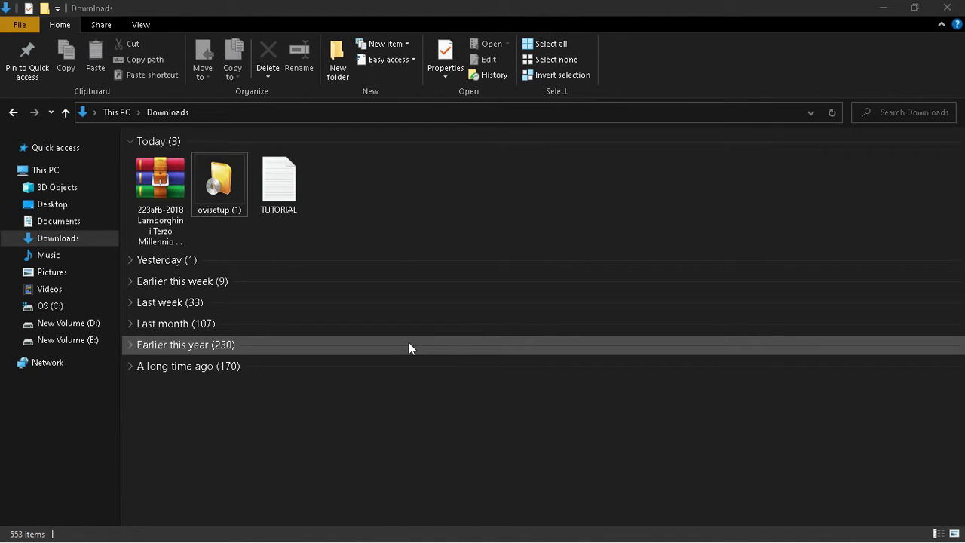
# - Search the computer for "OPEN" and launch the OpenIV application
pyautogui.press('super')
pyautogui.press('super')
pyautogui.write('OPEN')
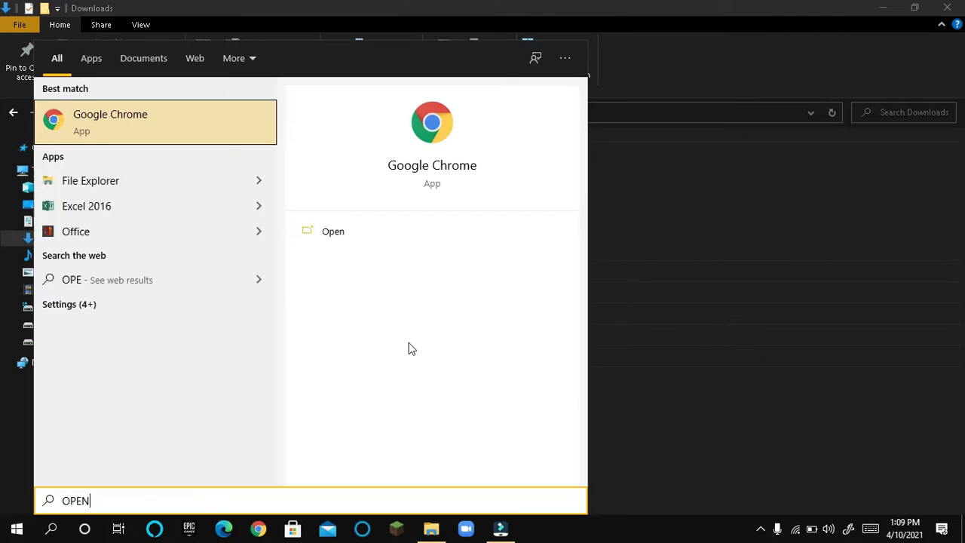
pyautogui.press('Down')
pyautogui.press('Return')
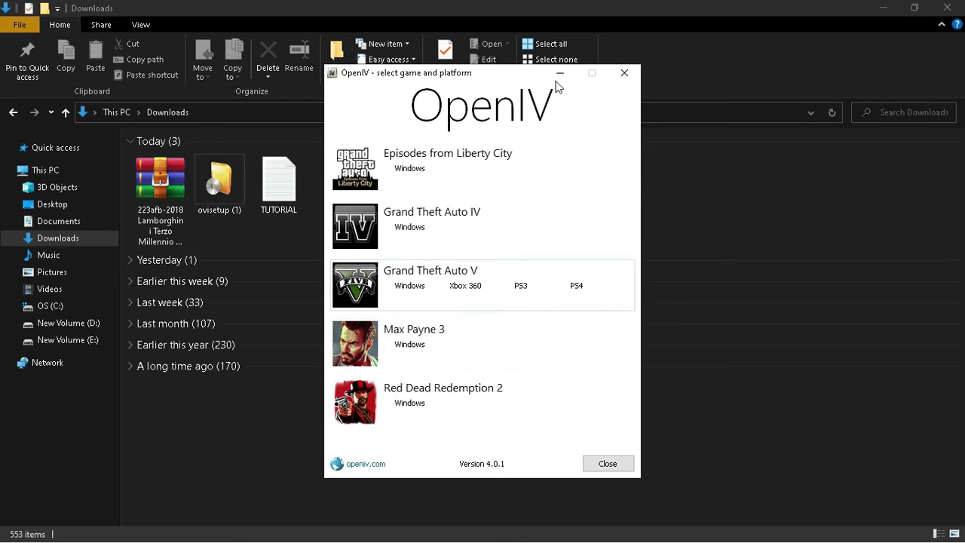
# - Choose Grand Theft Auto V for Windows, set its location to C:\Program Files\Epic Games\GTAV, and continue past the backup reminder
pyautogui.click(409, 286)
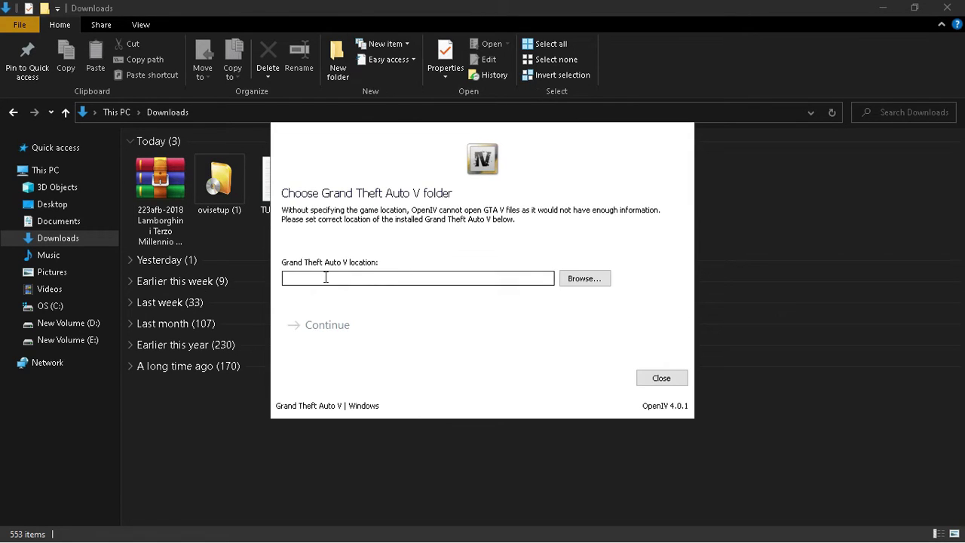
pyautogui.click(587, 279)
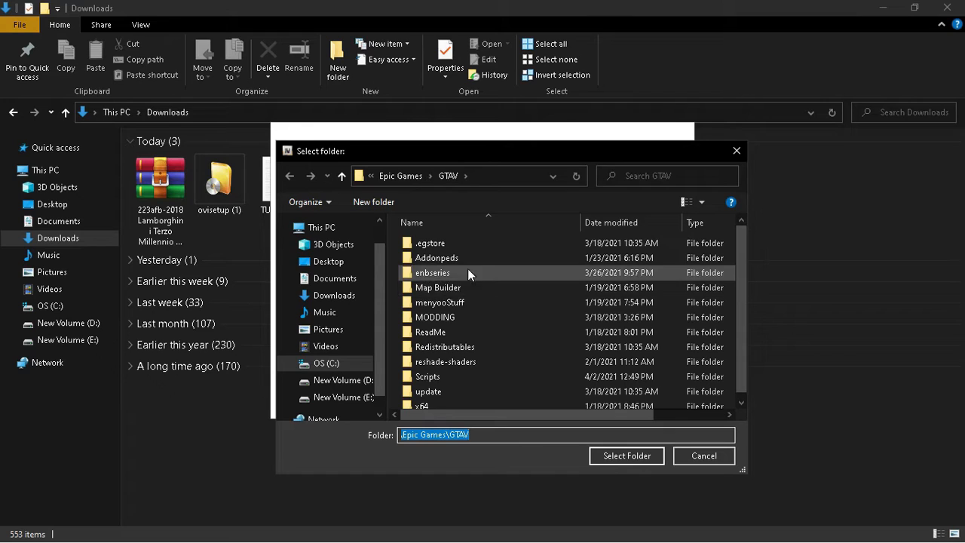
pyautogui.click(404, 175)
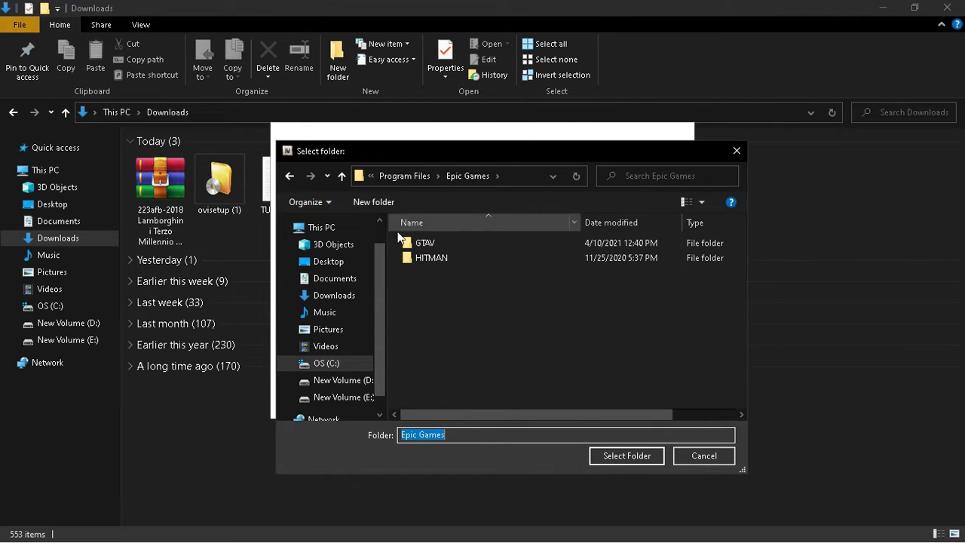
pyautogui.click(437, 241)
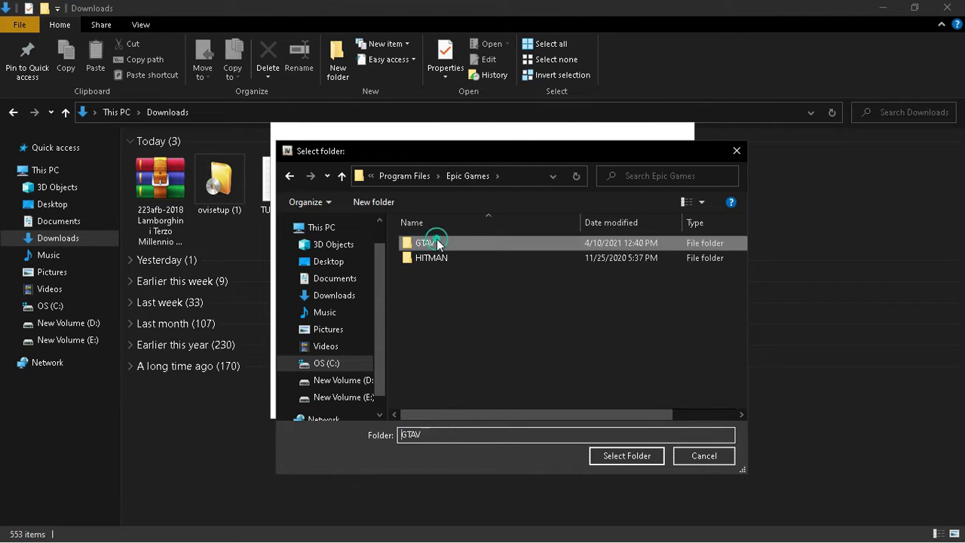
pyautogui.click(613, 459)
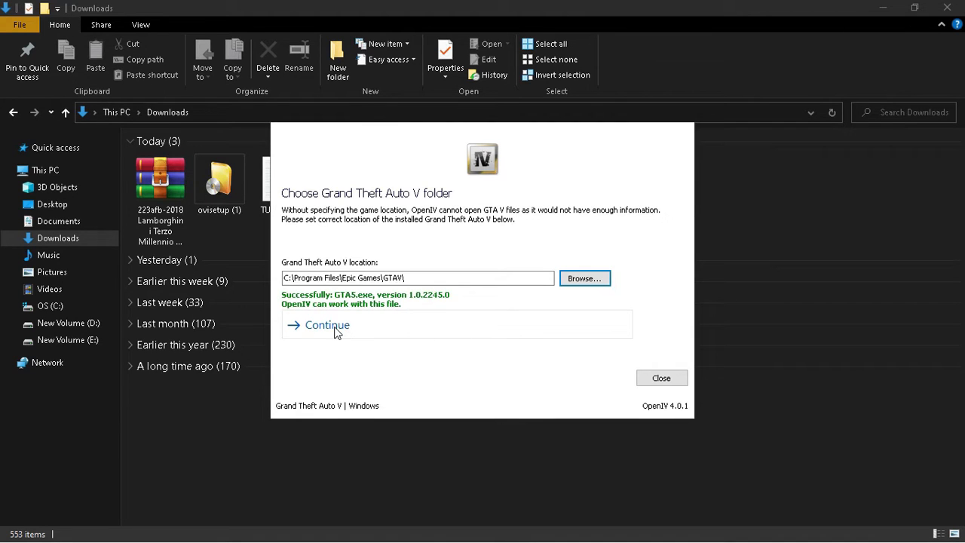
pyautogui.click(336, 328)
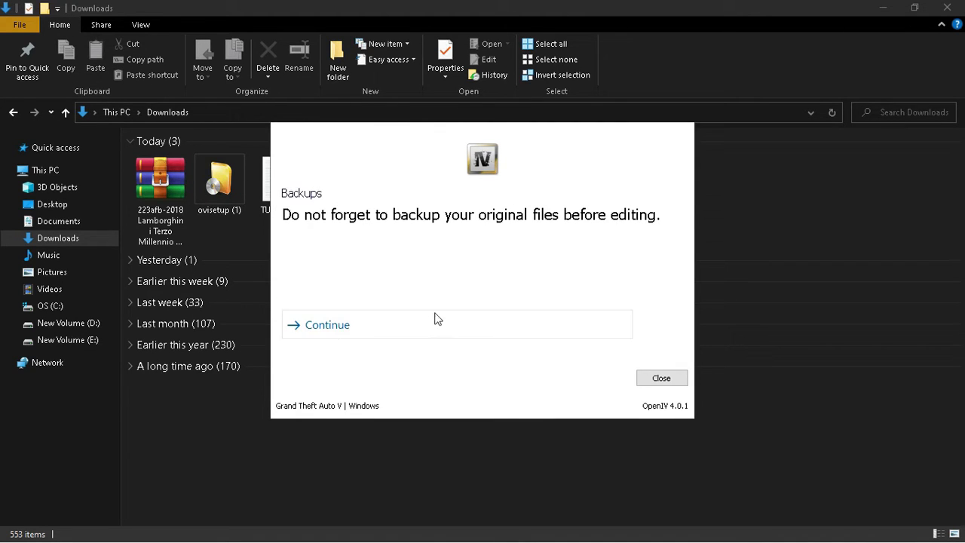
pyautogui.click(332, 331)
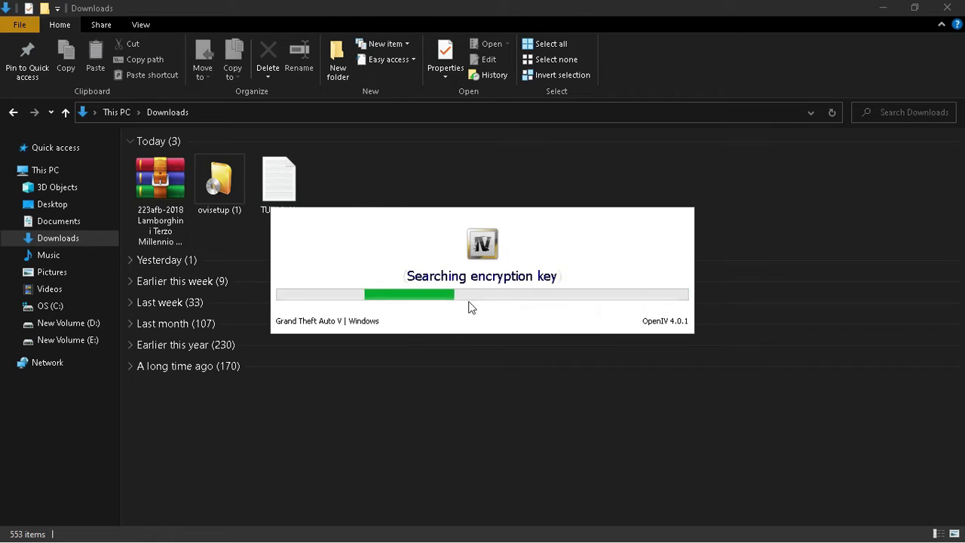
pyautogui.moveTo(489, 228); pyautogui.dragTo(490, 175)
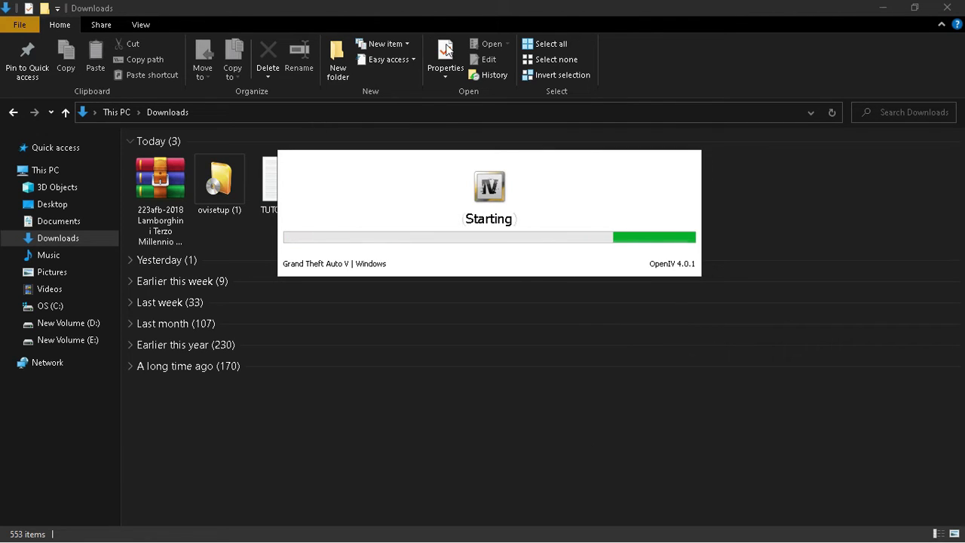
pyautogui.moveTo(365, 159); pyautogui.dragTo(556, 163)
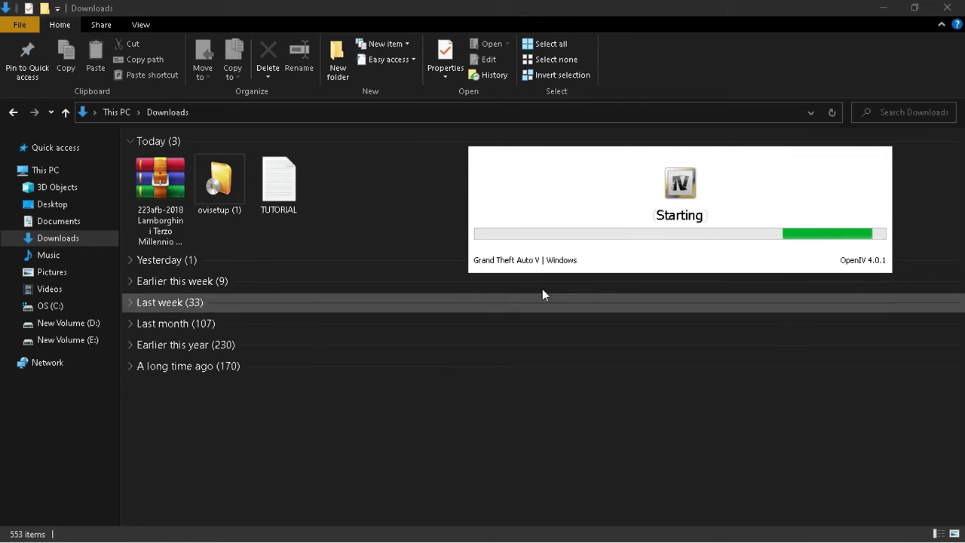
pyautogui.moveTo(584, 201); pyautogui.dragTo(470, 282)
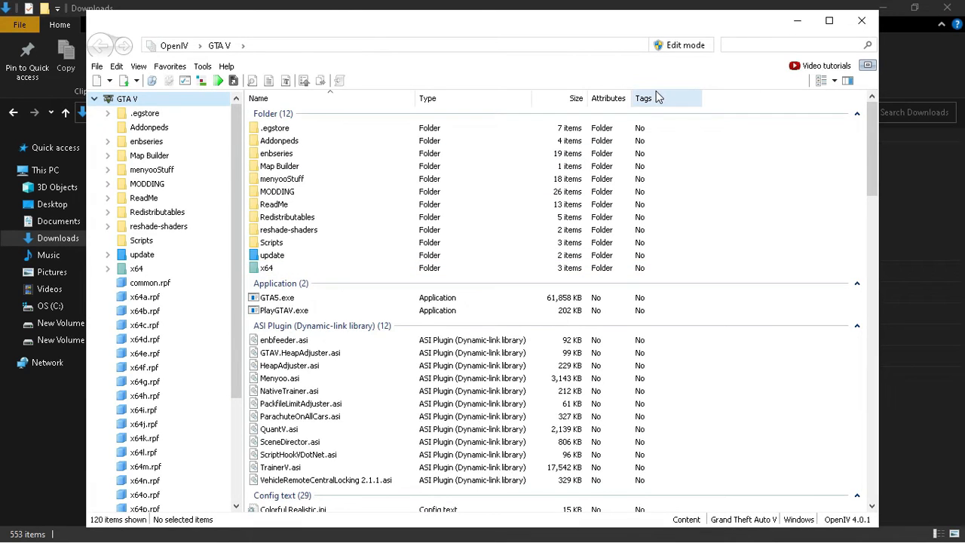
# - Turn on edit mode and install the OpenIV.ASI and openCamera plugins with ASI Manager, creating the "mods" folder
pyautogui.click(708, 48)
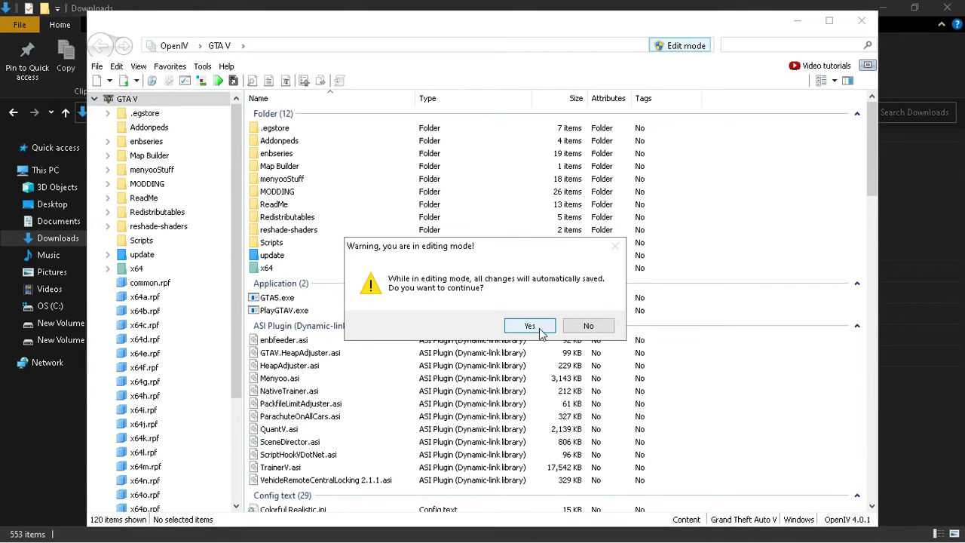
pyautogui.click(529, 335)
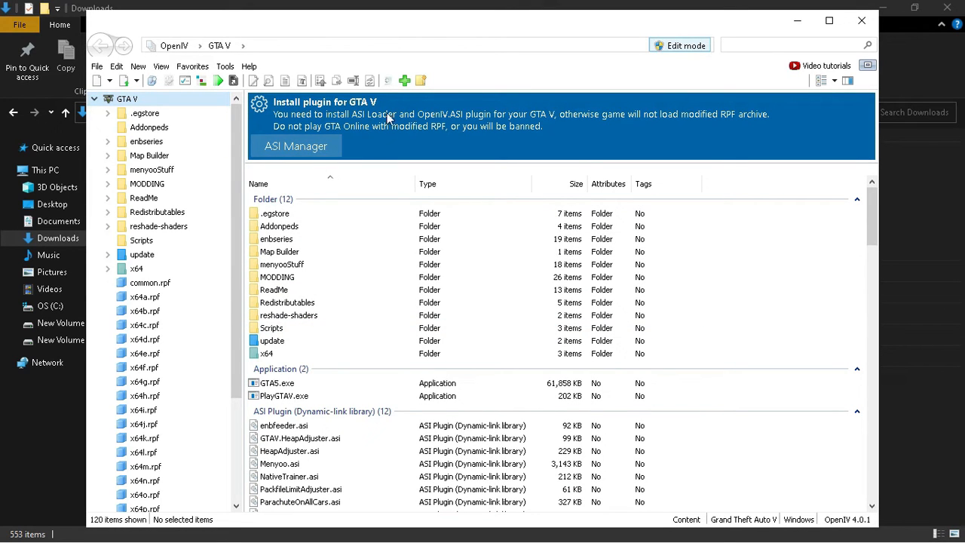
pyautogui.click(307, 146)
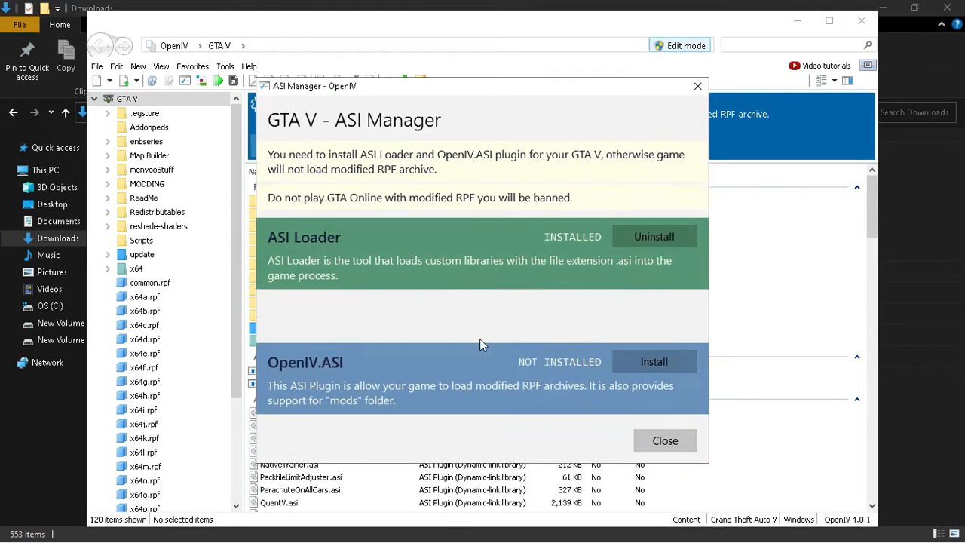
pyautogui.click(653, 303)
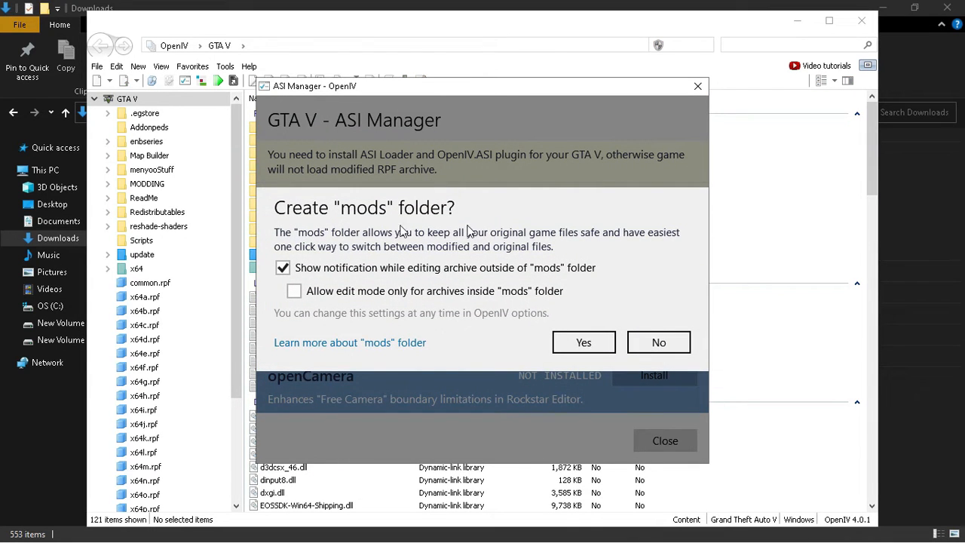
pyautogui.click(586, 347)
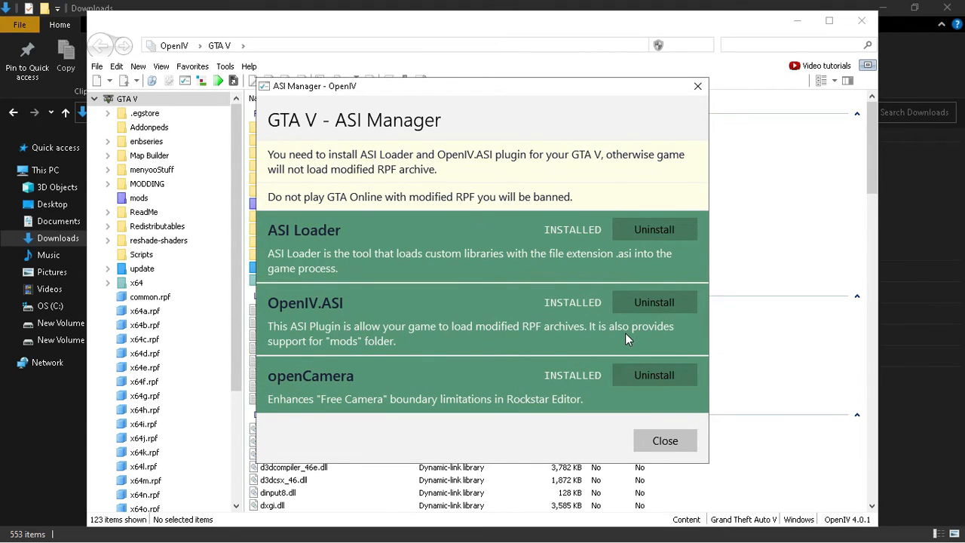
pyautogui.click(665, 441)
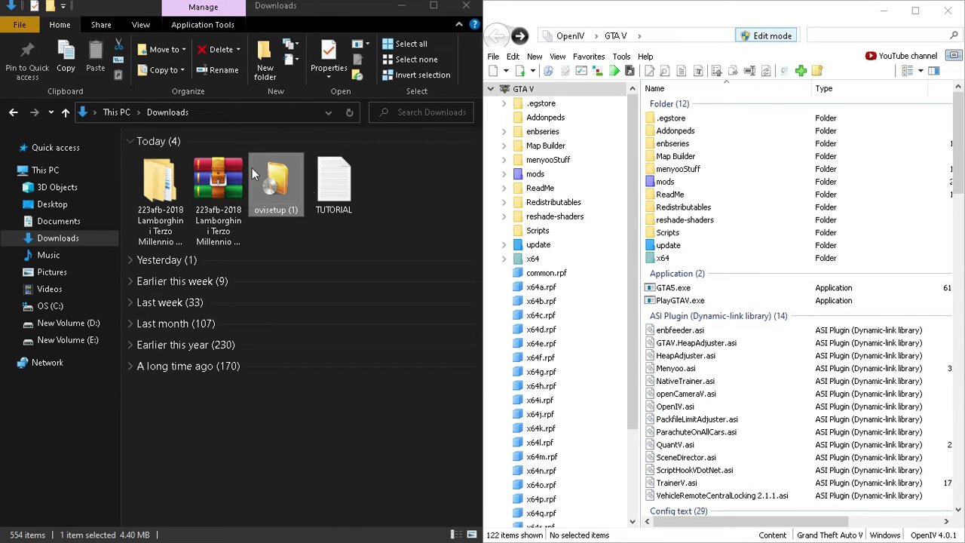
# - Open the Lamborghini Terzo Millennio archive beside OpenIV and browse through its files and update folders to the terzo folder
pyautogui.doubleClick(220, 180)
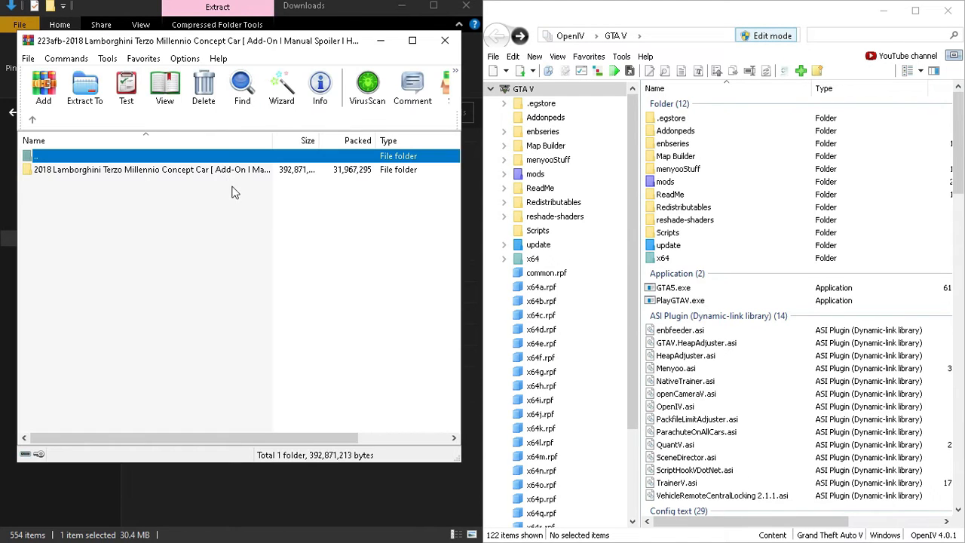
pyautogui.press('super+Left')
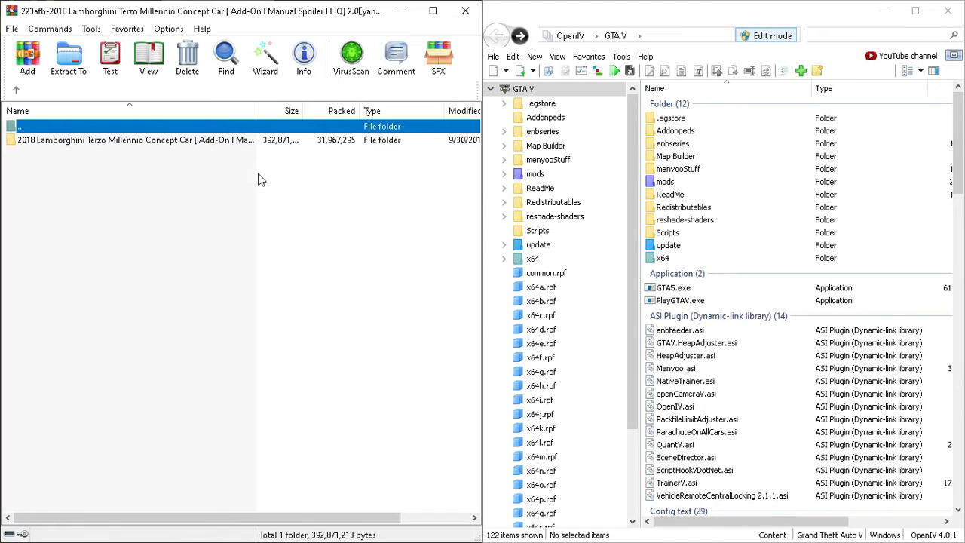
pyautogui.doubleClick(228, 147)
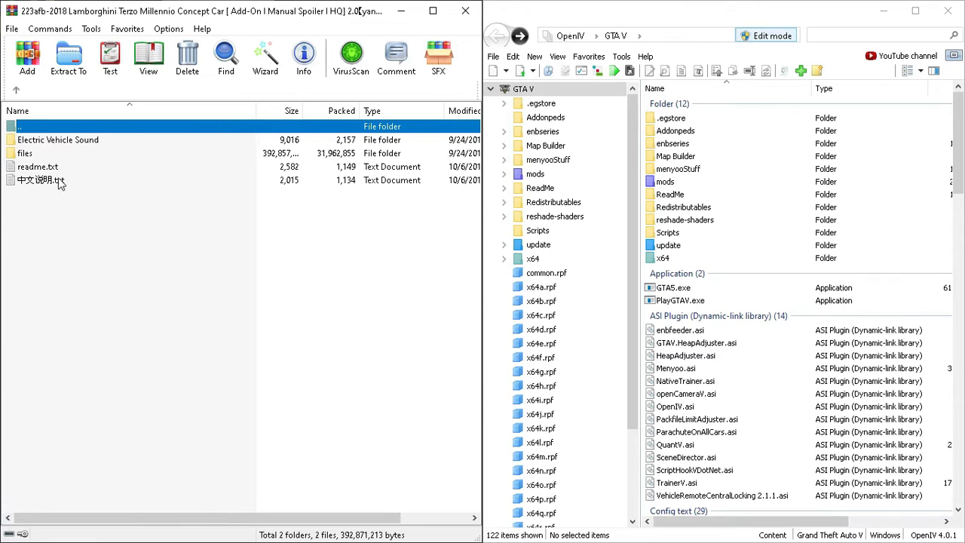
pyautogui.doubleClick(24, 154)
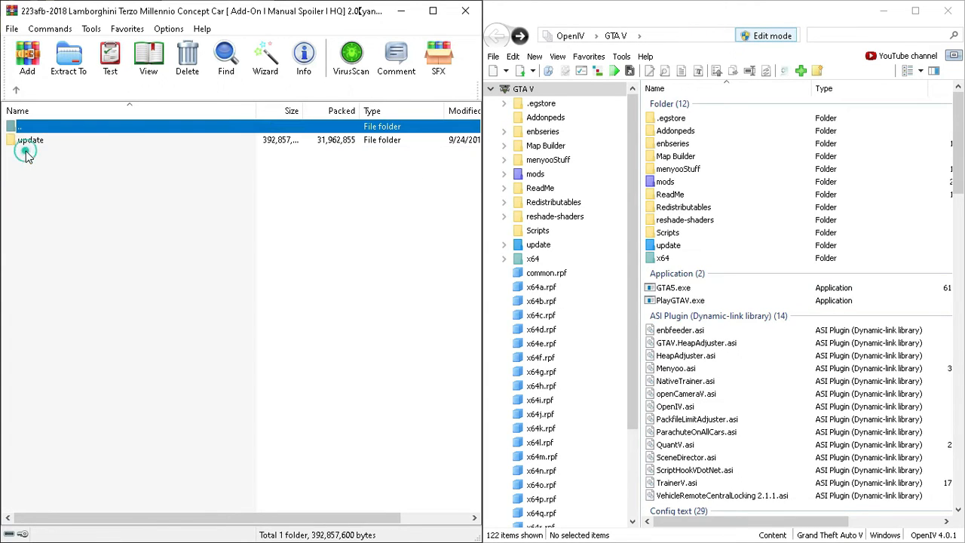
pyautogui.doubleClick(34, 141)
pyautogui.click(38, 144)
pyautogui.doubleClick(38, 144)
pyautogui.doubleClick(30, 143)
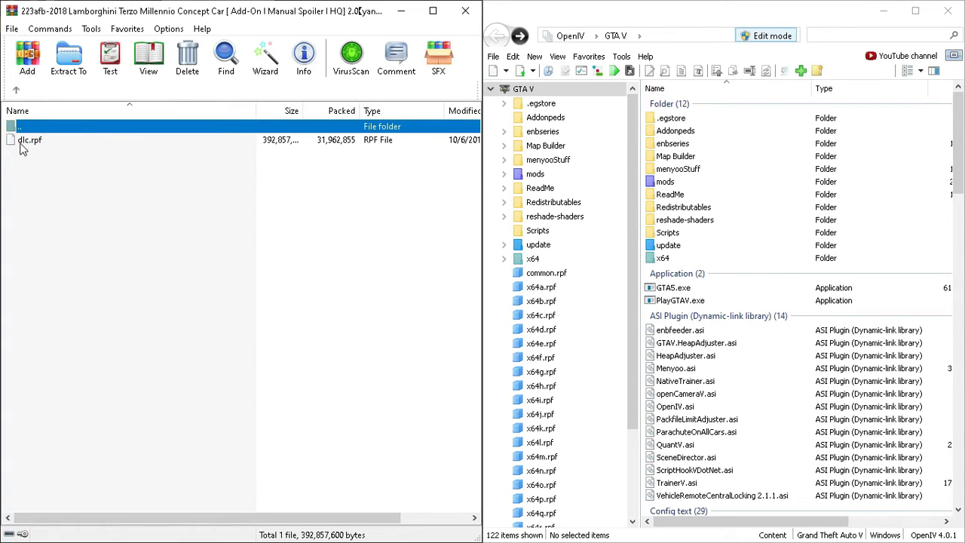
pyautogui.doubleClick(50, 127)
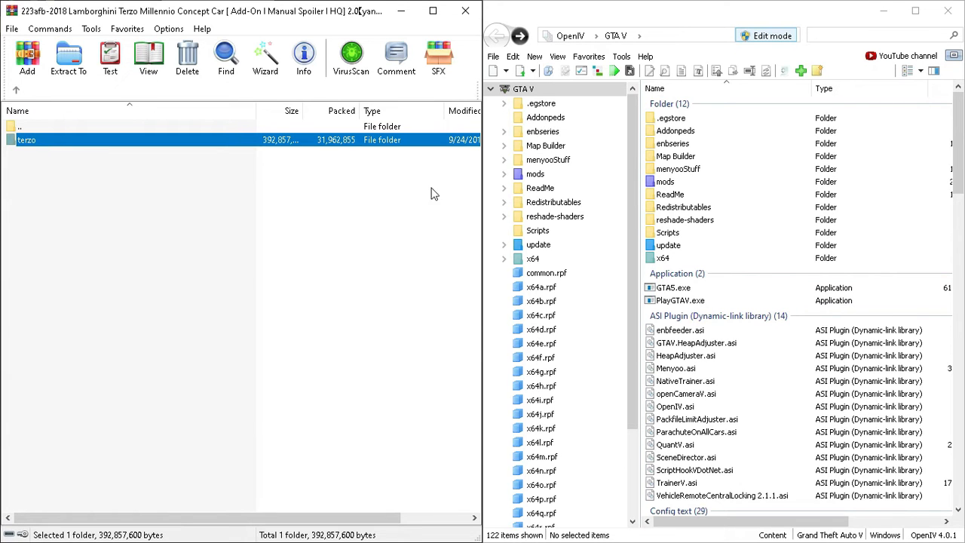
# - Copy the terzo folder from the archive into mods\update\x64\dlcpacks in OpenIV
pyautogui.doubleClick(666, 183)
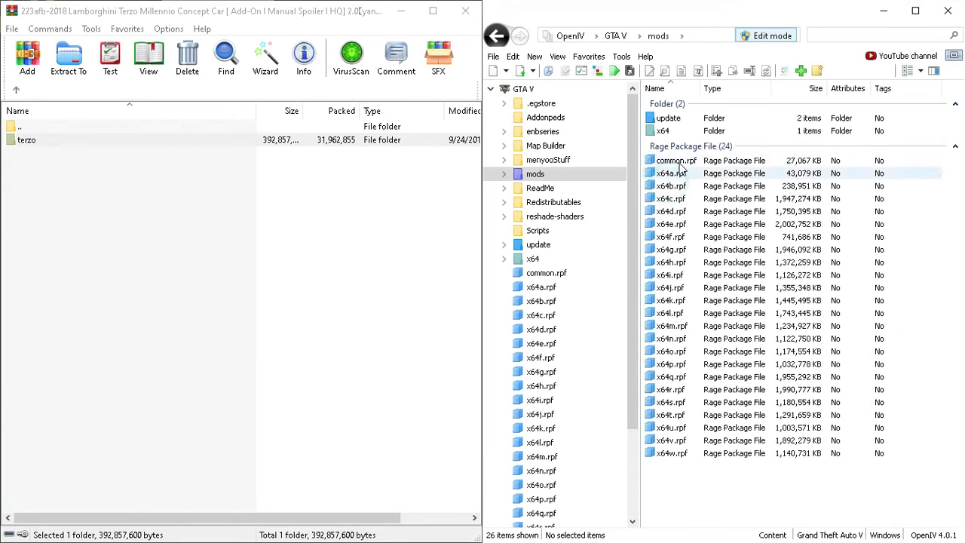
pyautogui.click(676, 120)
pyautogui.doubleClick(674, 119)
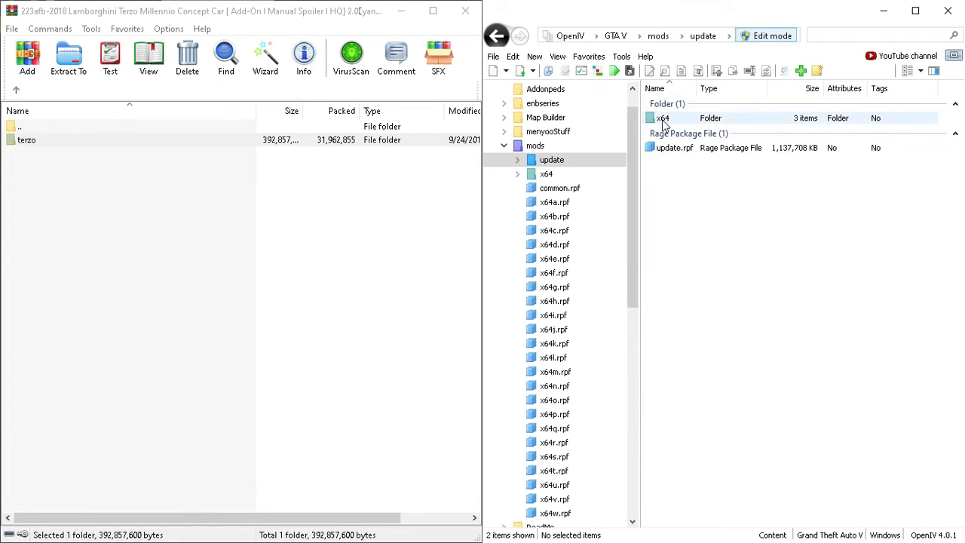
pyautogui.doubleClick(662, 120)
pyautogui.click(676, 133)
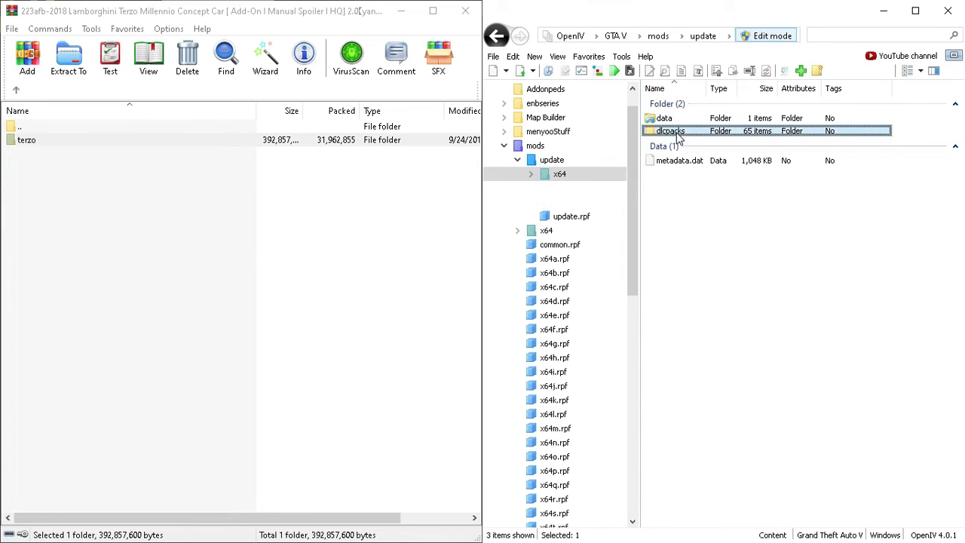
pyautogui.doubleClick(677, 133)
pyautogui.click(265, 141)
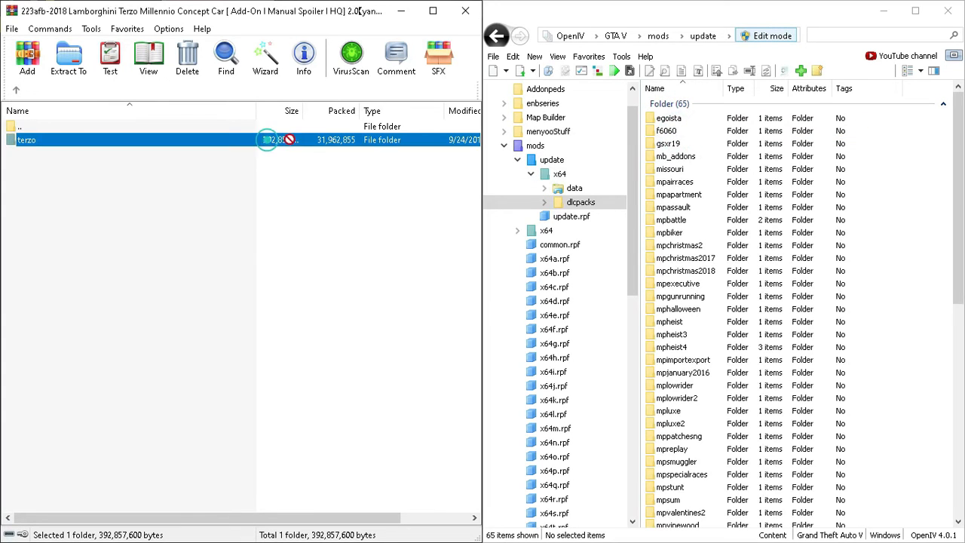
pyautogui.moveTo(803, 213); pyautogui.dragTo(801, 211)
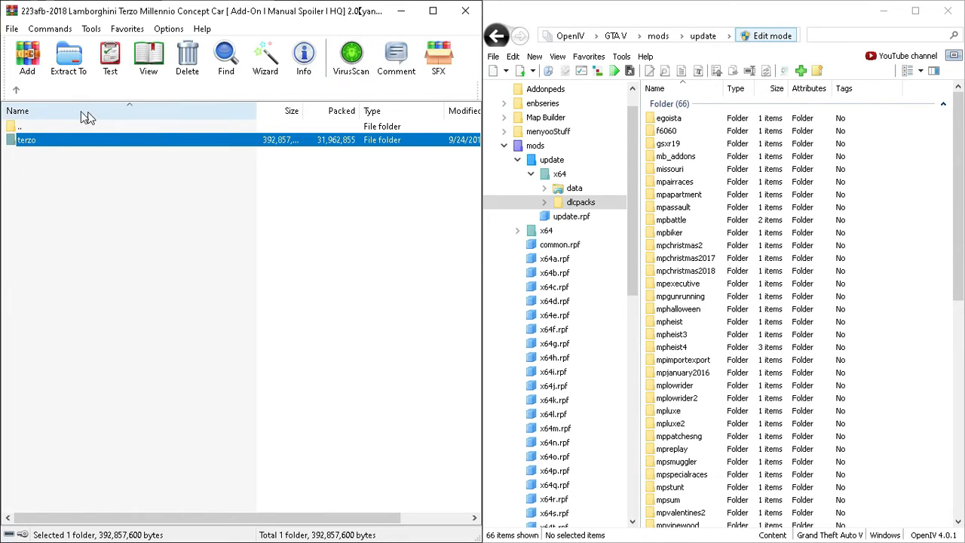
# - Go back up to the mod's main folder in the archive and open readme.txt
pyautogui.click(57, 129)
pyautogui.doubleClick(58, 128)
pyautogui.doubleClick(57, 128)
pyautogui.doubleClick(57, 128)
pyautogui.doubleClick(58, 128)
pyautogui.doubleClick(58, 128)
pyautogui.doubleClick(43, 144)
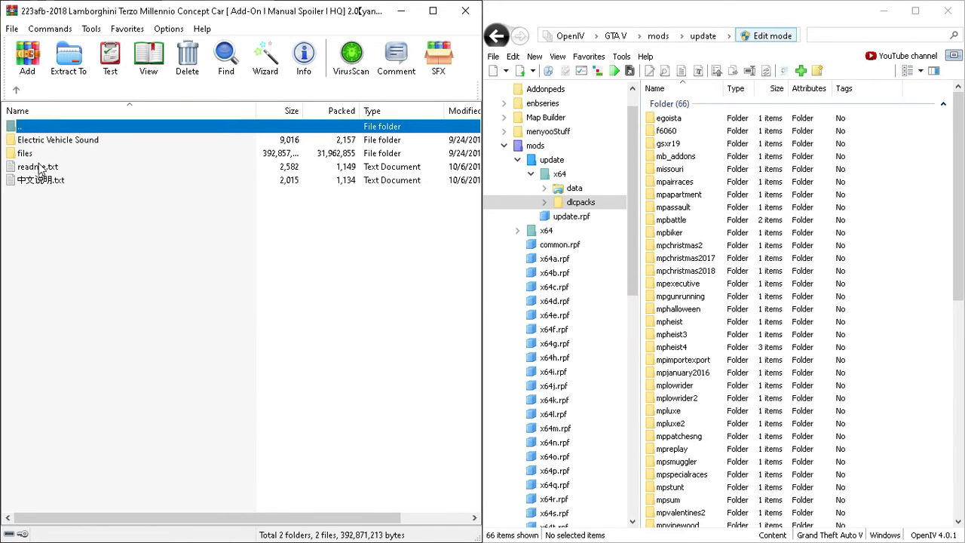
pyautogui.doubleClick(40, 167)
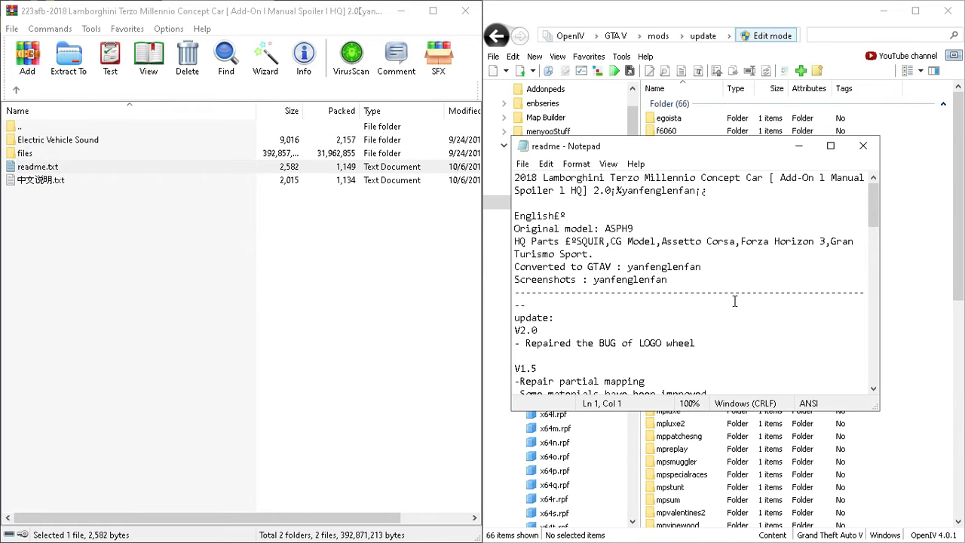
# - Copy the line <Item>dlcpacks:\terzo\</Item> from the readme's installation instructions and close the readme
pyautogui.scroll(-7, 735, 301)
pyautogui.scroll(-10, 734, 302)
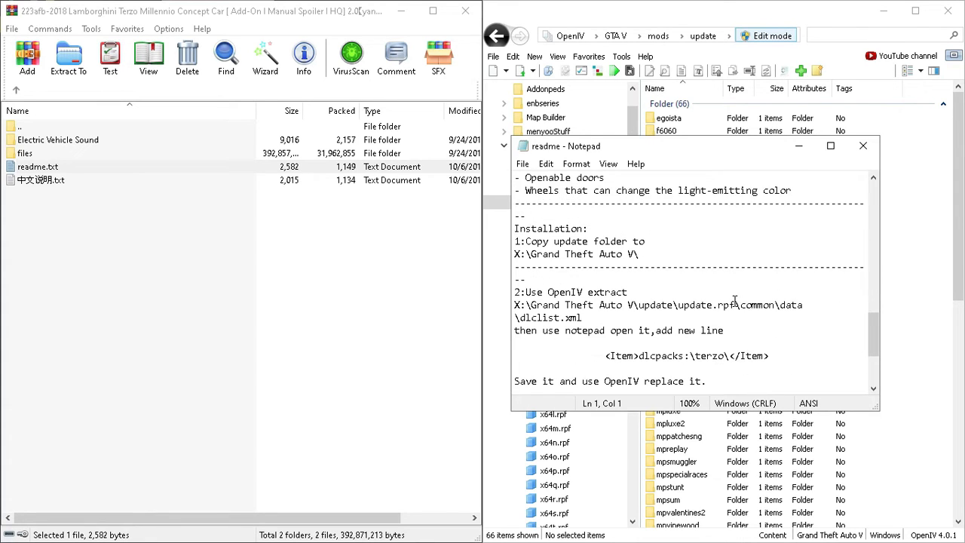
pyautogui.scroll(-1, 734, 302)
pyautogui.moveTo(604, 317); pyautogui.dragTo(772, 317)
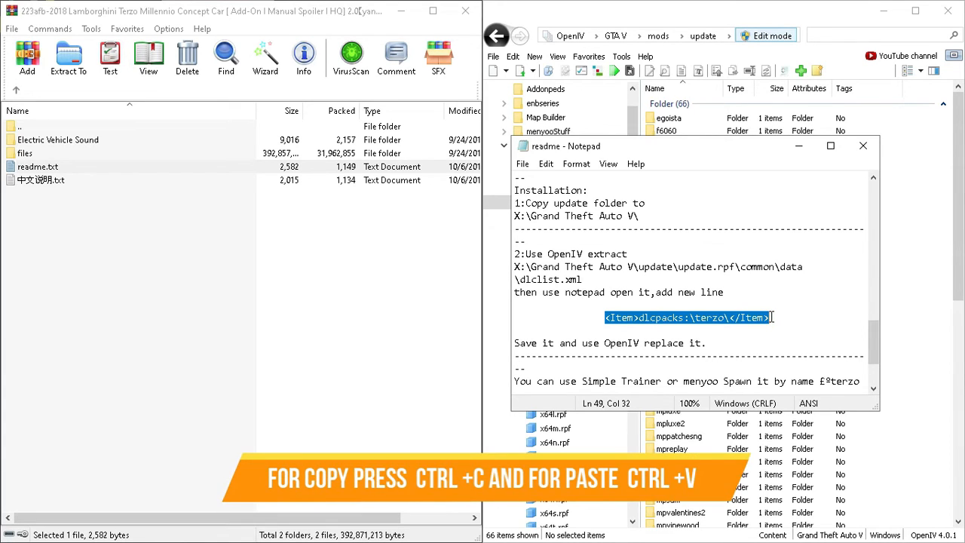
pyautogui.click(864, 146)
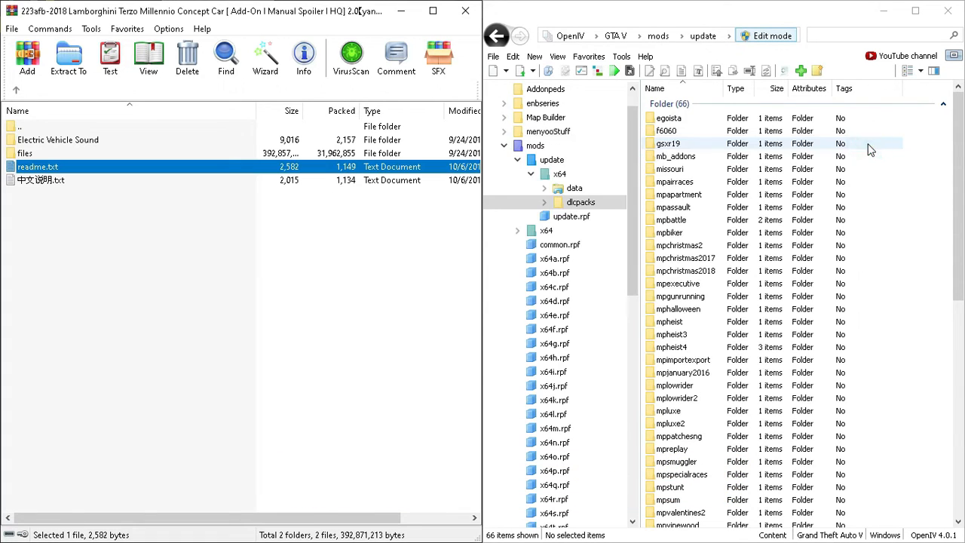
# - Browse to mods\update\update.rpf\common\data in OpenIV and locate dlclist.xml among the XML files
pyautogui.click(504, 146)
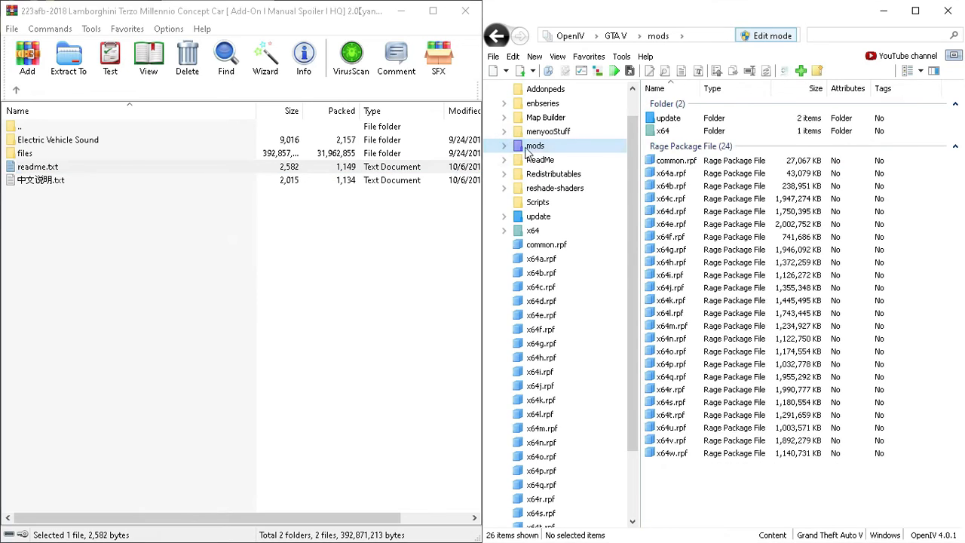
pyautogui.doubleClick(669, 119)
pyautogui.click(667, 149)
pyautogui.doubleClick(668, 148)
pyautogui.doubleClick(664, 119)
pyautogui.doubleClick(681, 120)
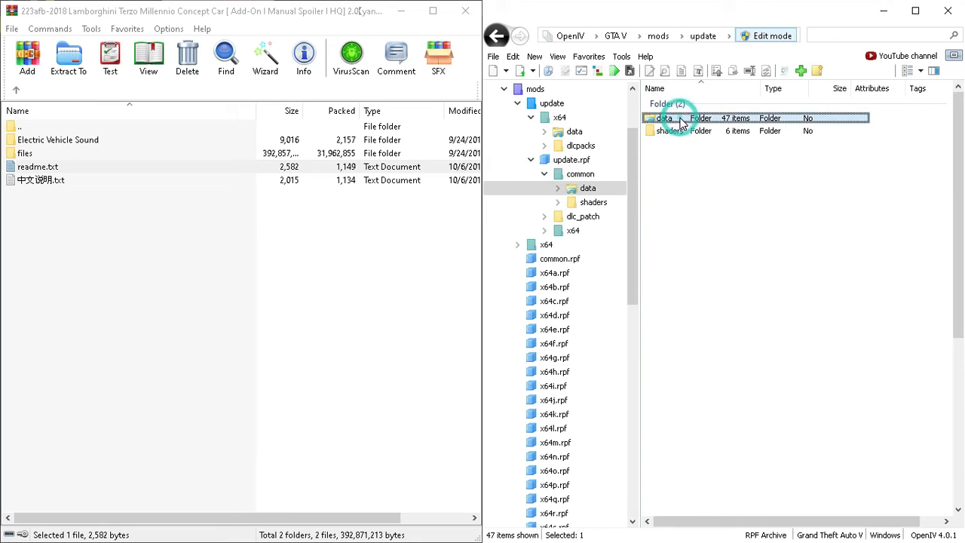
pyautogui.scroll(-2, 699, 204)
pyautogui.scroll(-5, 699, 203)
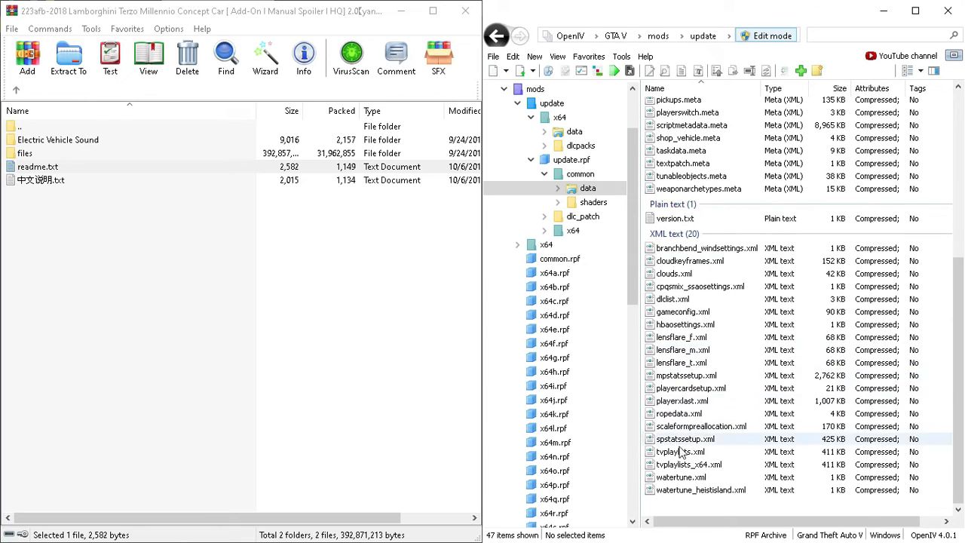
# - Open dlclist.xml for editing, paste <Item>dlcpacks:\terzo\</Item> on a new line after the last NVR_textures entry, and save
pyautogui.rightClick(681, 302)
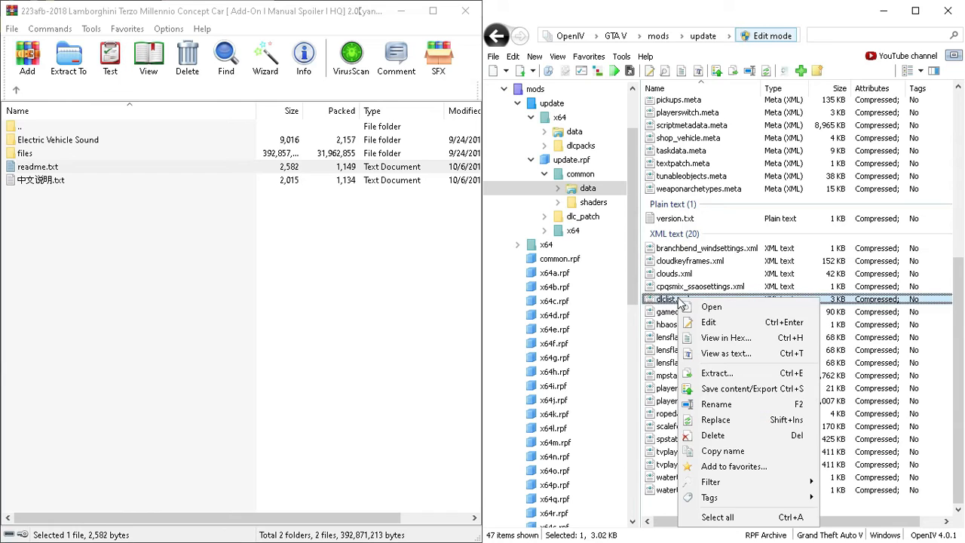
pyautogui.click(707, 323)
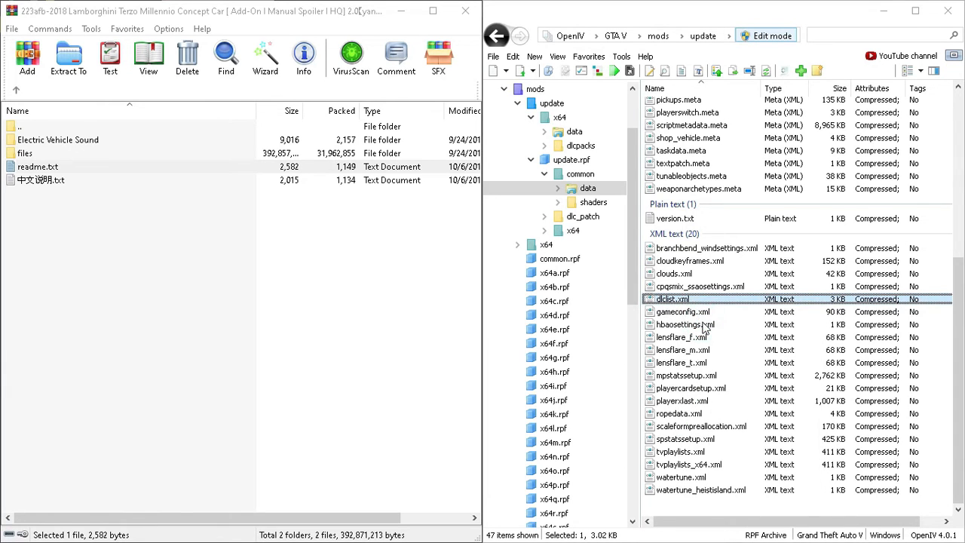
pyautogui.scroll(-20, 746, 325)
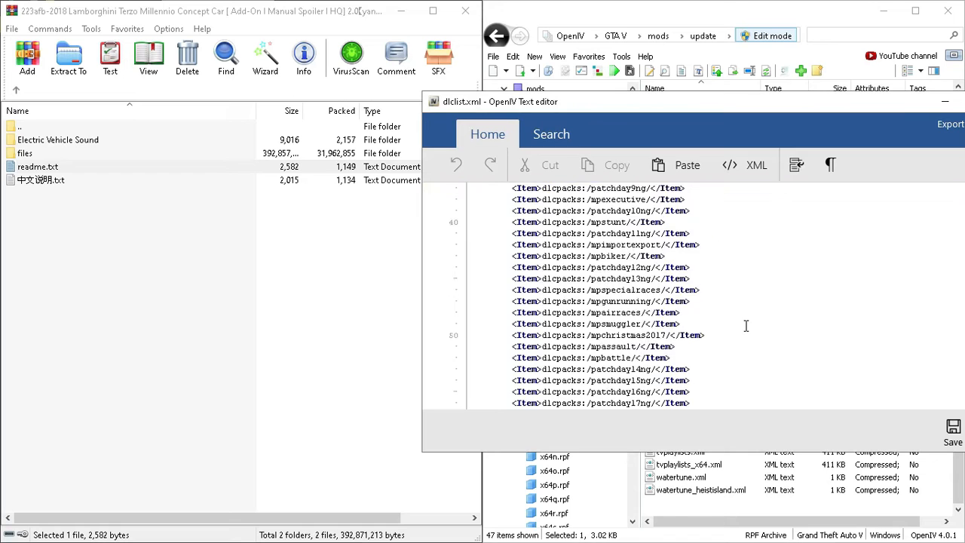
pyautogui.scroll(20, 691, 312)
pyautogui.scroll(-20, 691, 313)
pyautogui.click(694, 382)
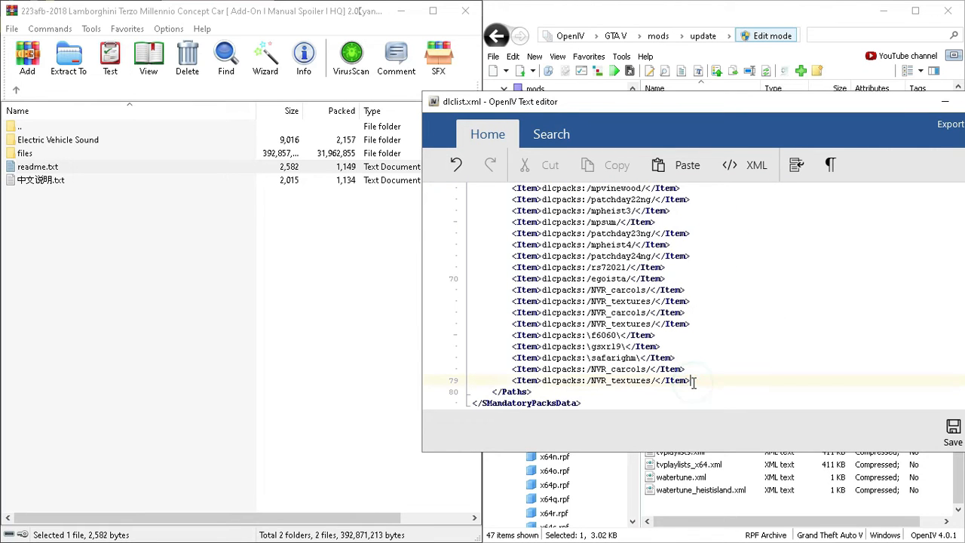
pyautogui.press('Return')
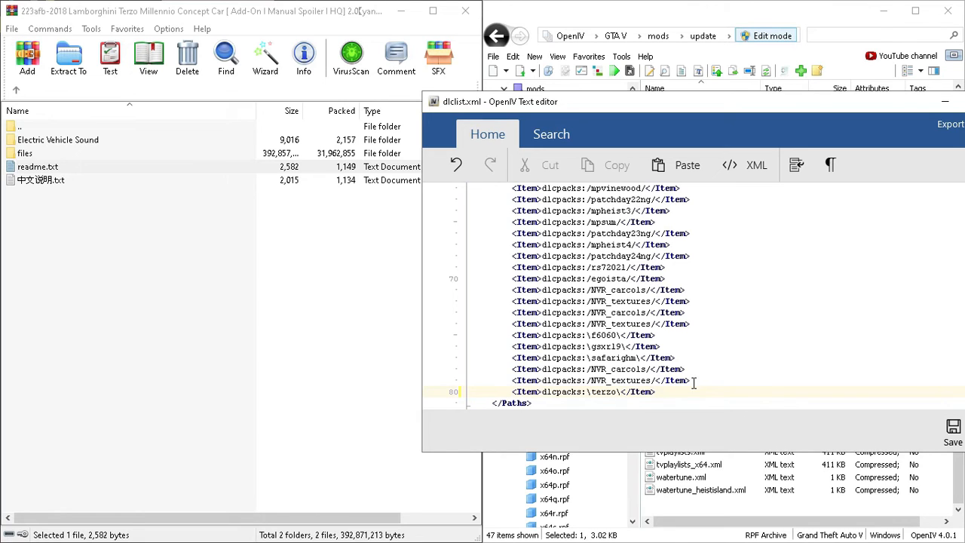
pyautogui.scroll(-1, 741, 331)
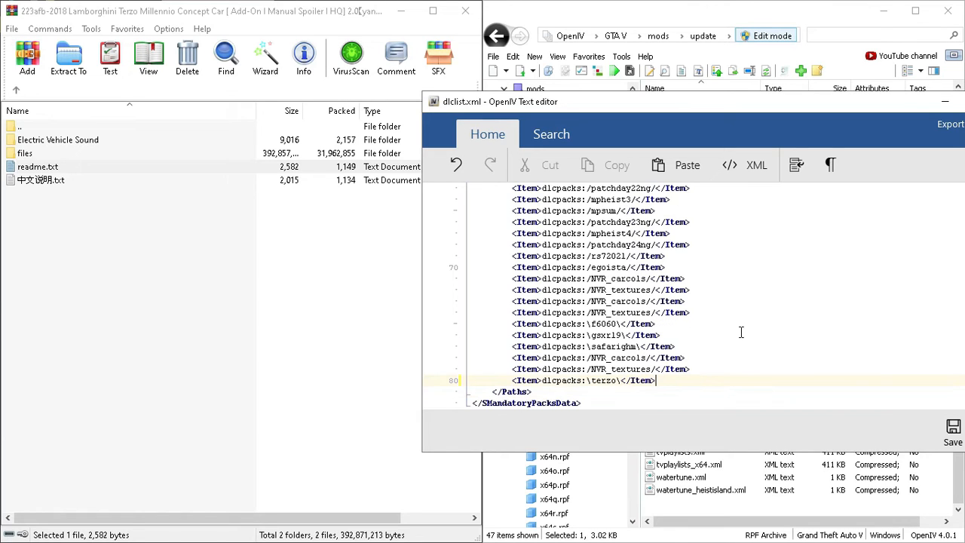
pyautogui.click(954, 431)
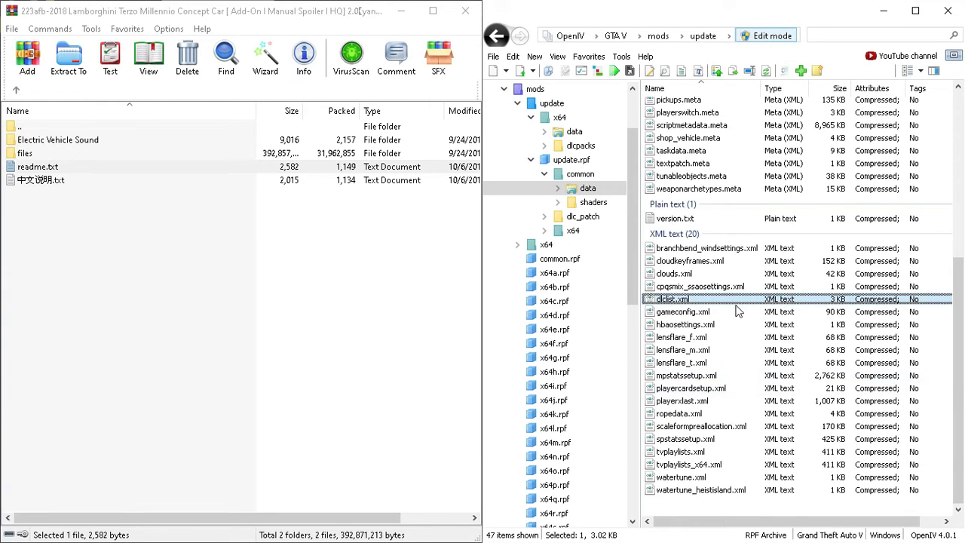
# - Return to mods\update\update.rpf\common\data in OpenIV and reopen dlclist.xml for editing
pyautogui.click(76, 170)
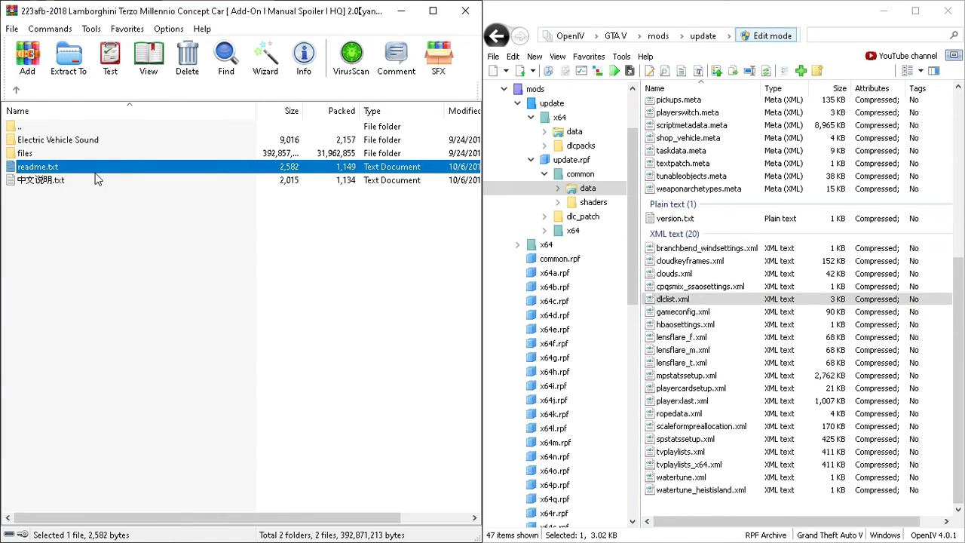
pyautogui.scroll(2, 554, 166)
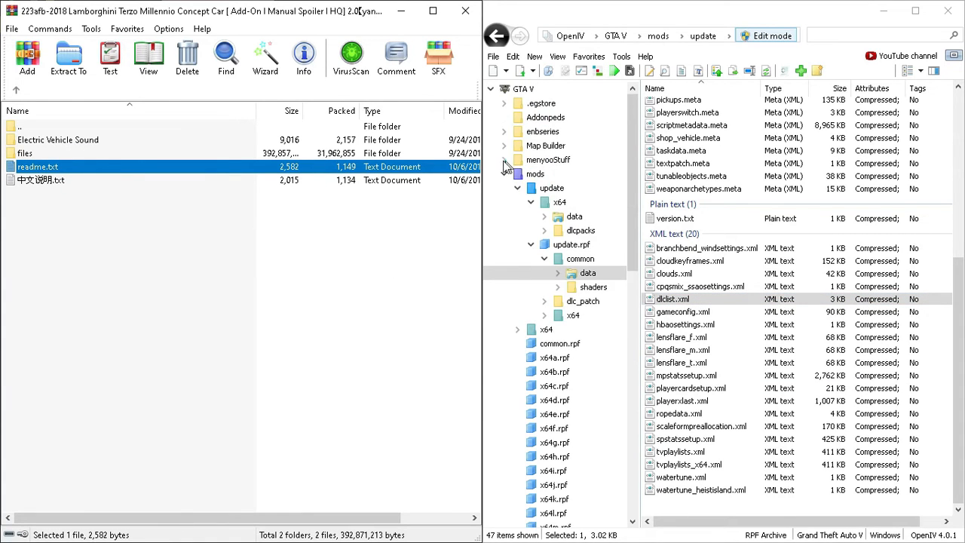
pyautogui.click(531, 174)
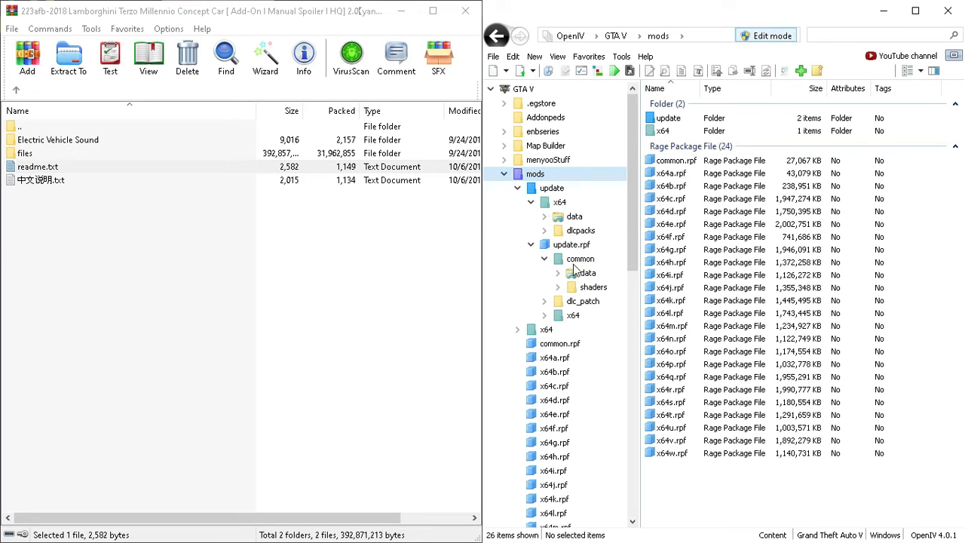
pyautogui.click(578, 261)
pyautogui.click(587, 273)
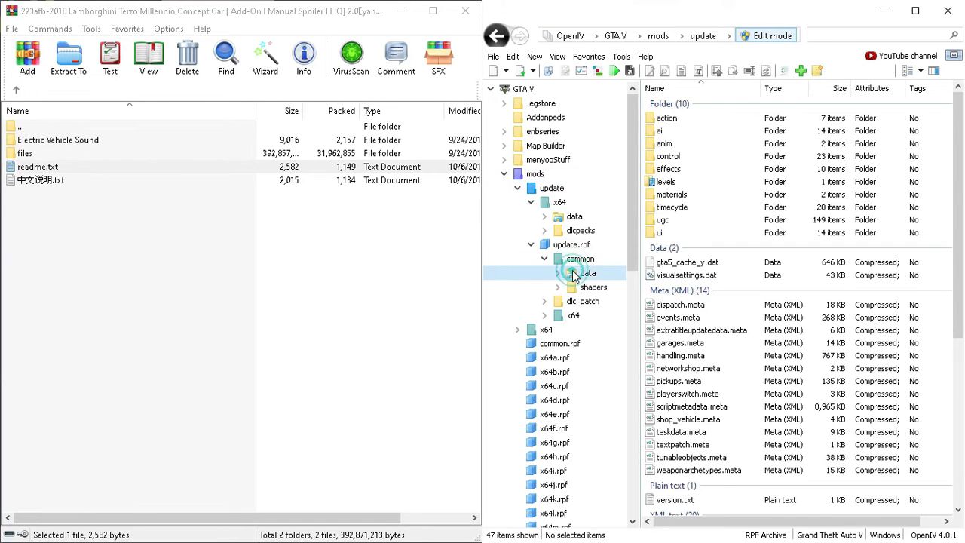
pyautogui.scroll(-3, 738, 323)
pyautogui.scroll(-3, 739, 323)
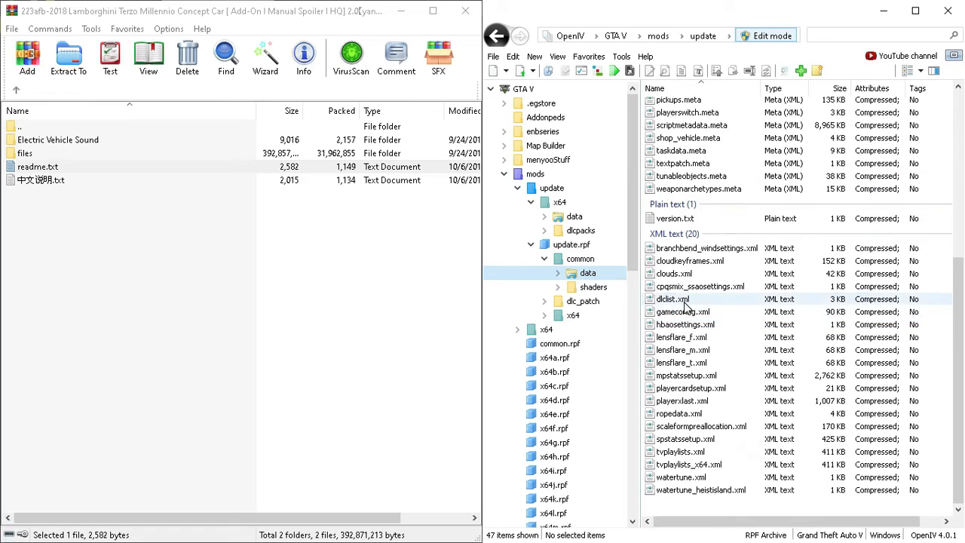
pyautogui.rightClick(684, 302)
pyautogui.click(724, 328)
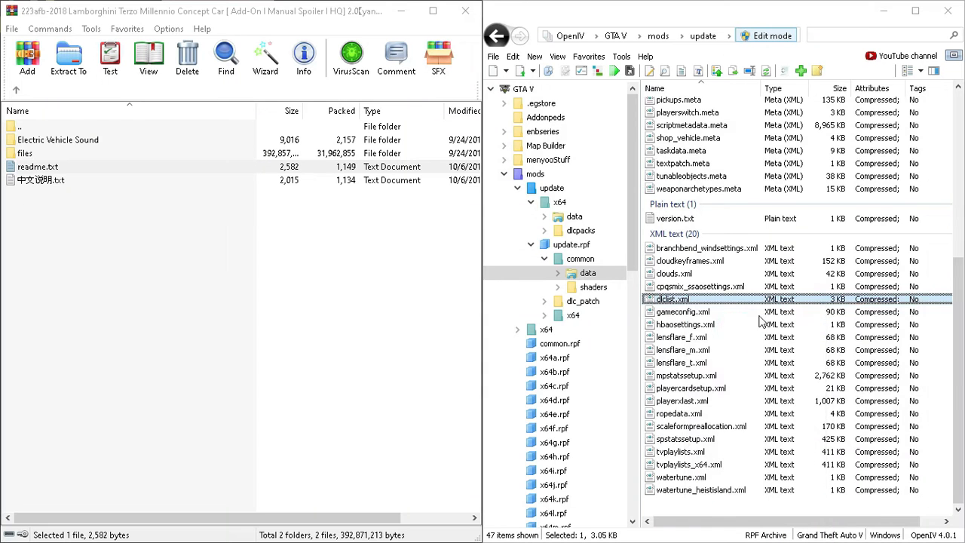
# - Copy the last <Item>dlcpacks:/NVR_textures/</Item> line onto a new line below the terzo entry and save dlclist.xml
pyautogui.scroll(-20, 730, 318)
pyautogui.moveTo(666, 384); pyautogui.dragTo(625, 386)
pyautogui.click(692, 369)
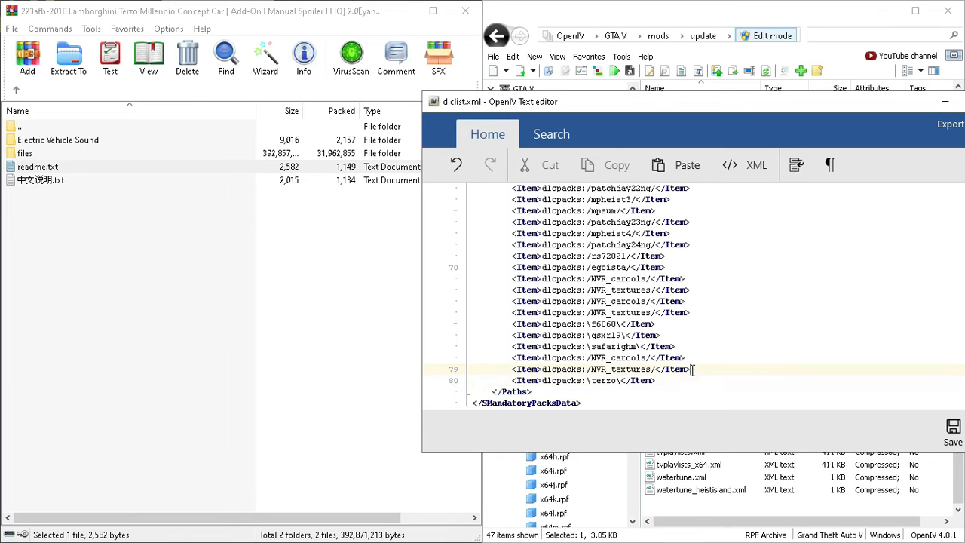
pyautogui.moveTo(698, 370); pyautogui.dragTo(512, 369)
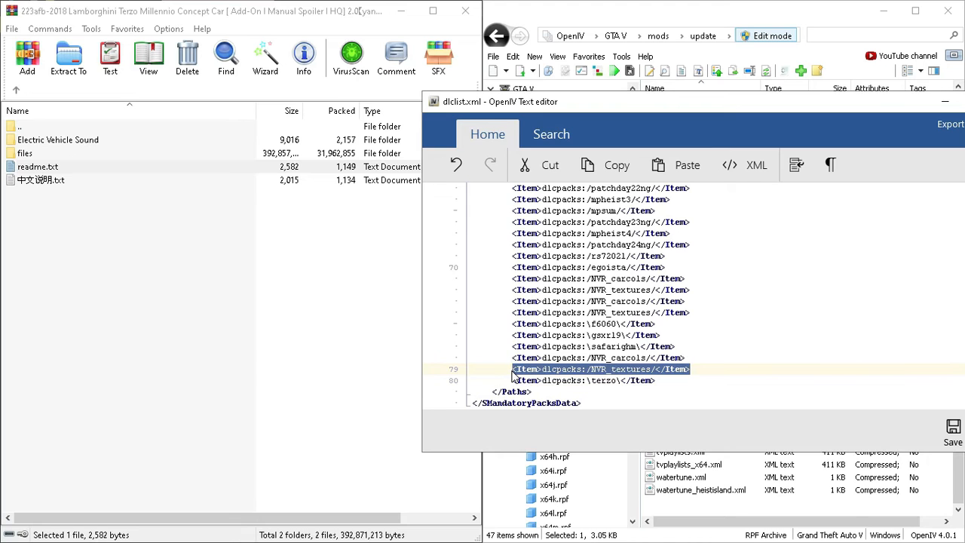
pyautogui.hotkey('ctrl', 'c')
pyautogui.click(666, 383)
pyautogui.press('Return')
pyautogui.hotkey('ctrl', 'v')
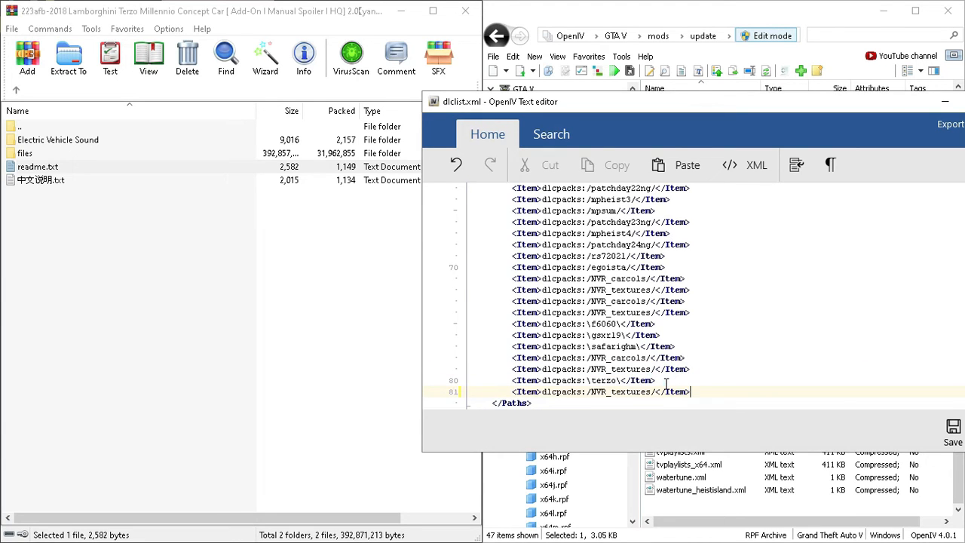
pyautogui.click(952, 430)
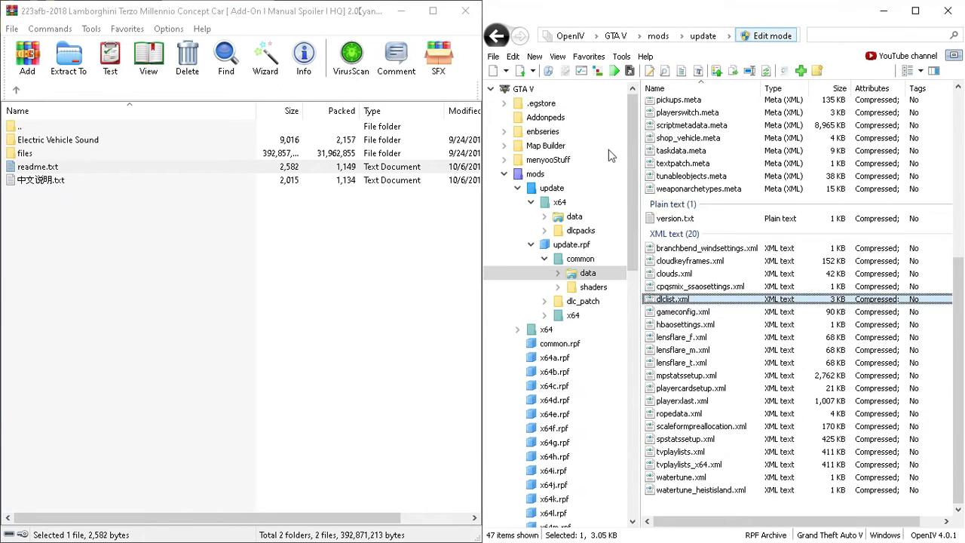
# - Copy the name of the terzo folder in mods\update\x64\dlcpacks
pyautogui.click(577, 230)
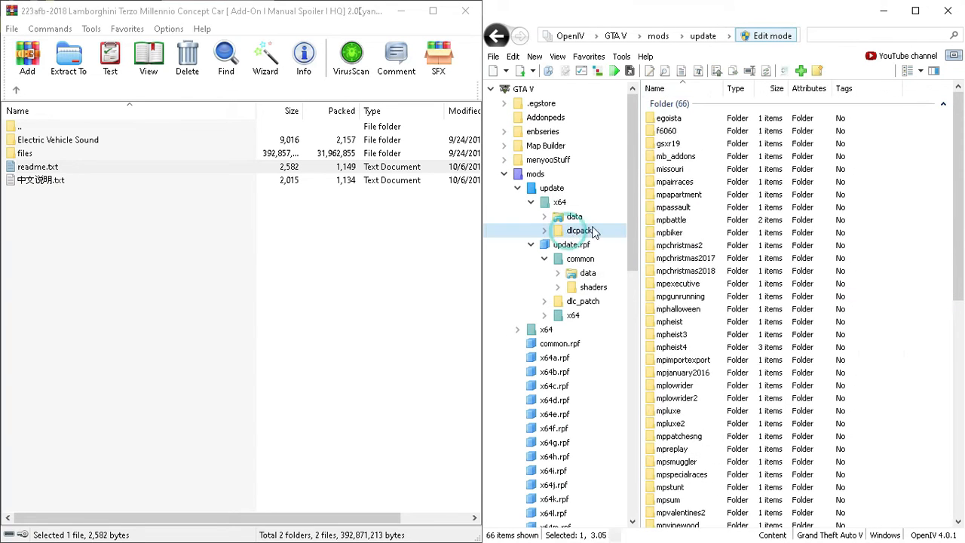
pyautogui.scroll(-10, 700, 251)
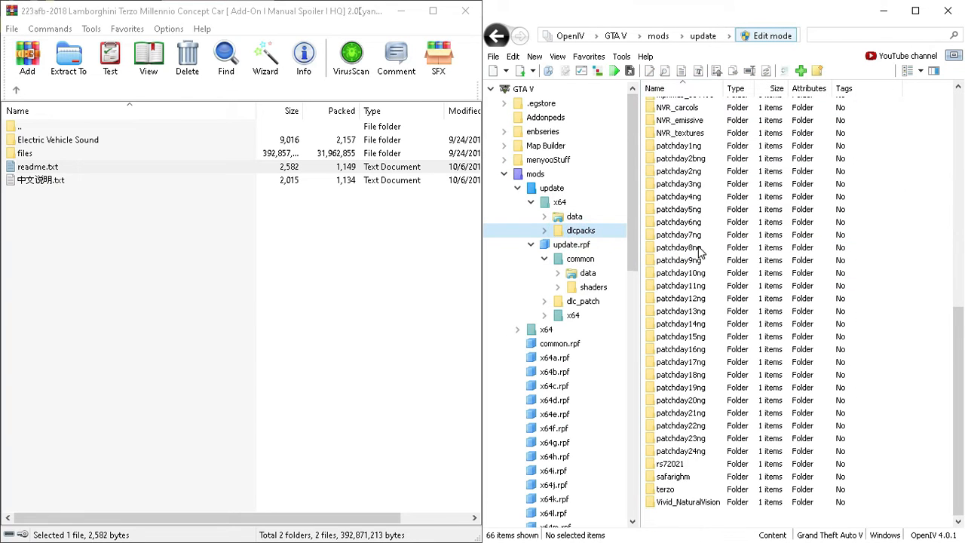
pyautogui.rightClick(667, 489)
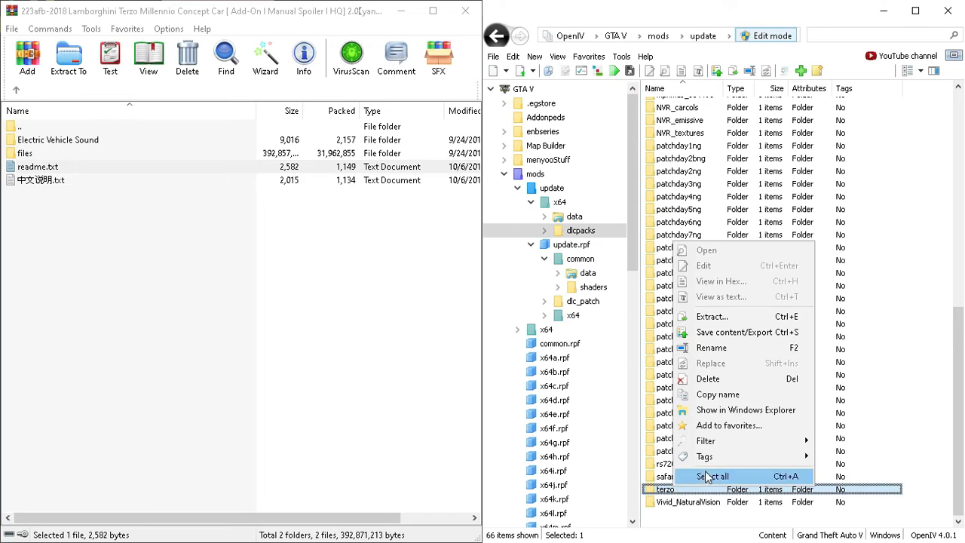
pyautogui.click(740, 393)
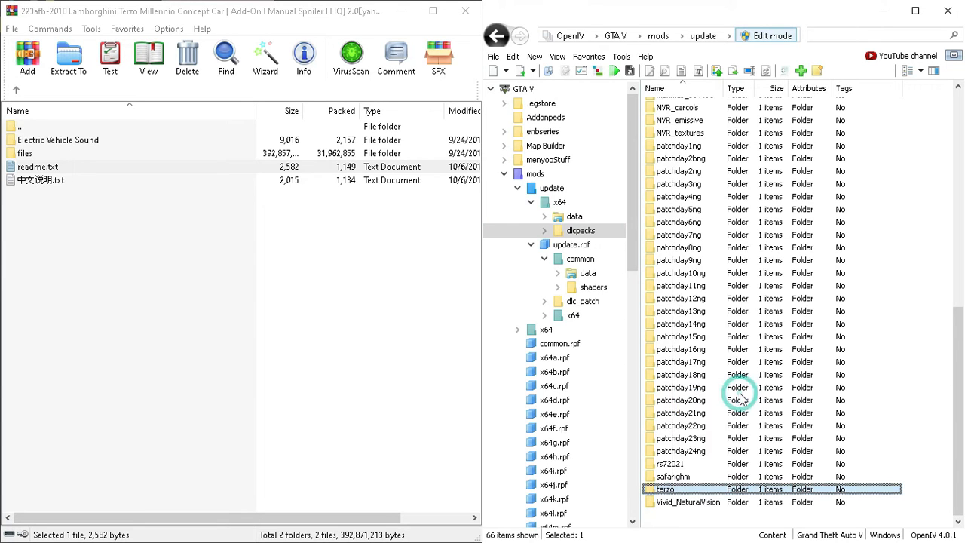
# - Reopen dlclist.xml from update.rpf\common\data and replace NVR_textures with terzo in the last entry
pyautogui.click(582, 274)
pyautogui.scroll(-10, 773, 276)
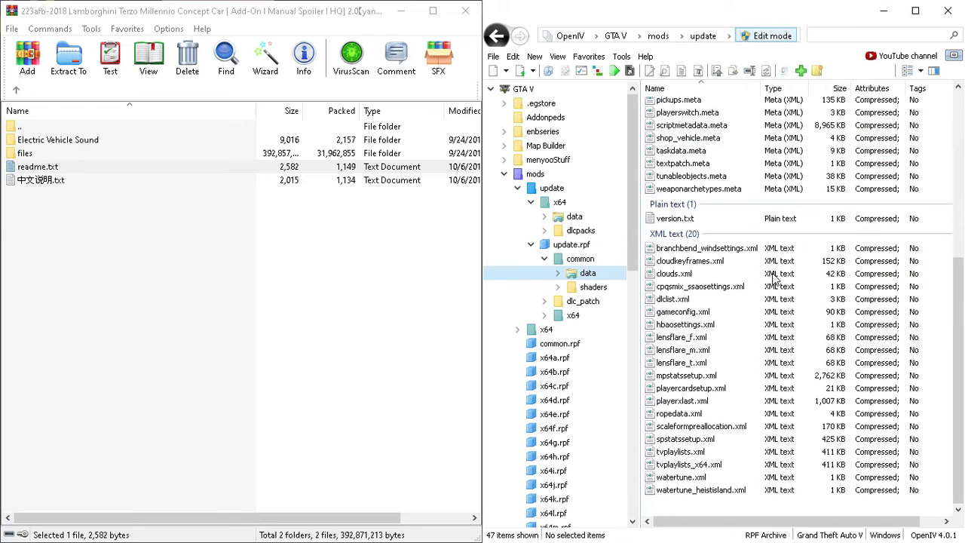
pyautogui.rightClick(675, 300)
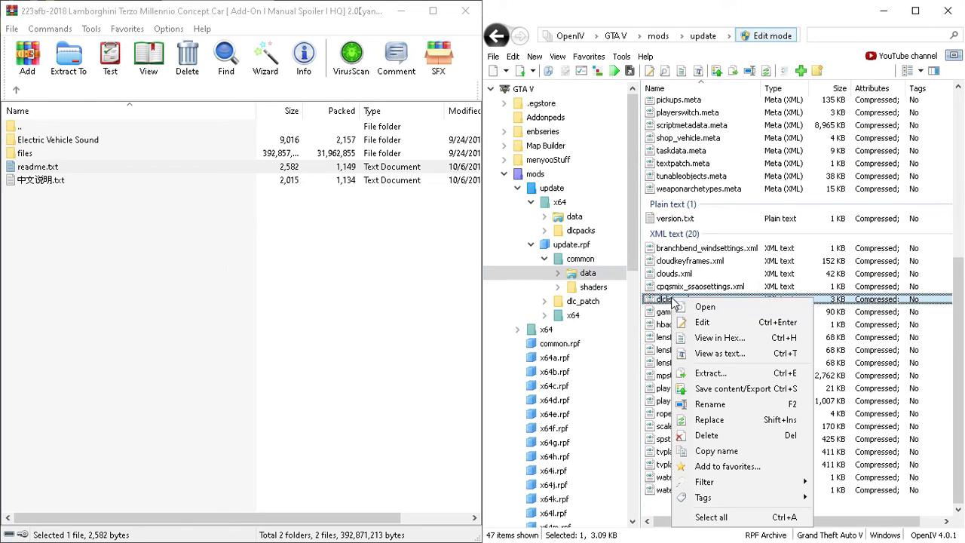
pyautogui.click(713, 326)
pyautogui.scroll(-20, 724, 264)
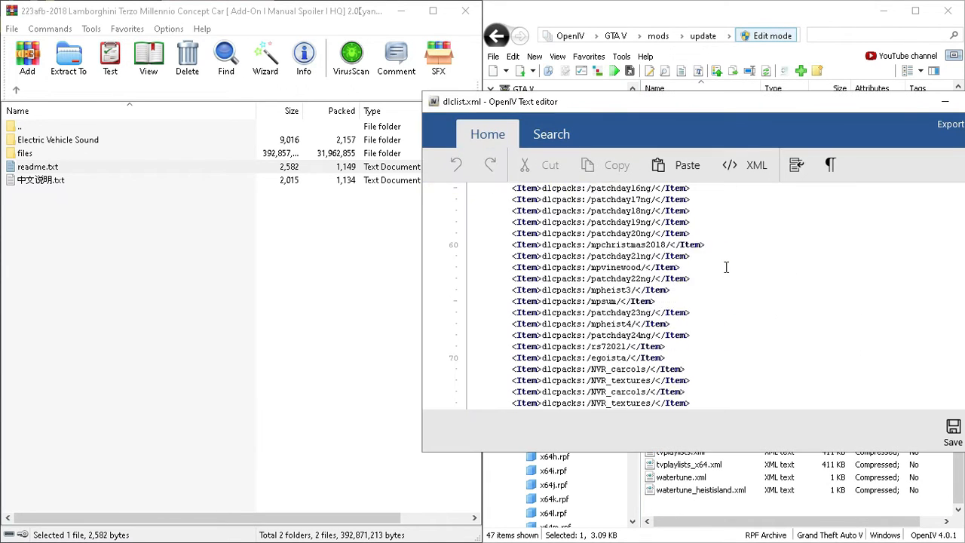
pyautogui.moveTo(649, 383); pyautogui.dragTo(604, 382)
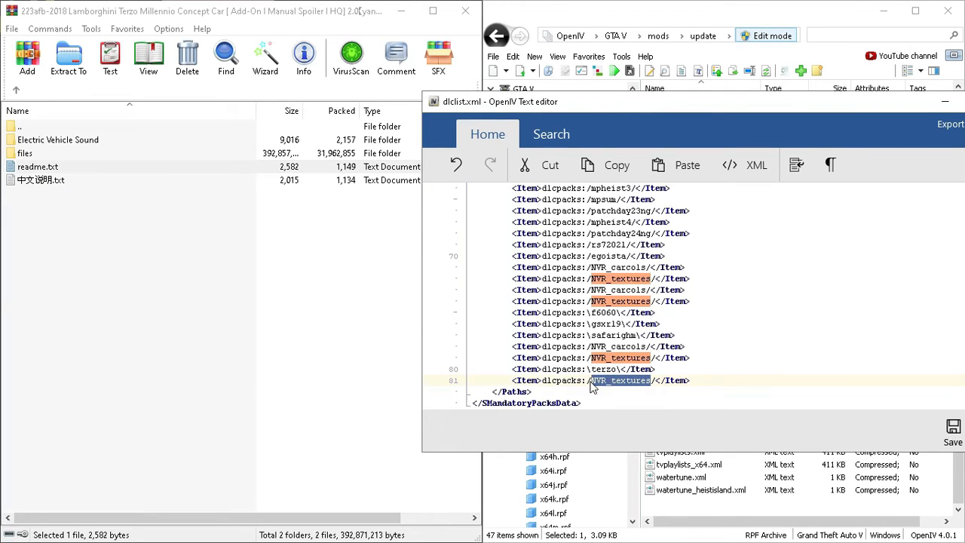
pyautogui.press('BackSpace')
pyautogui.write('terzo')
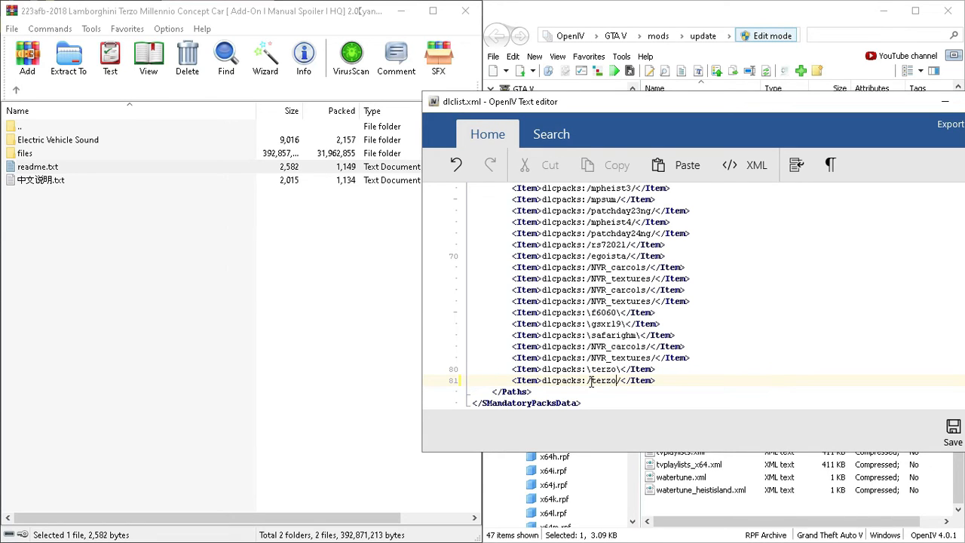
# - Delete the duplicate <Item>dlcpacks:\terzo\</Item> line along with its empty line and save dlclist.xml
pyautogui.moveTo(663, 369); pyautogui.dragTo(514, 369)
pyautogui.press('BackSpace')
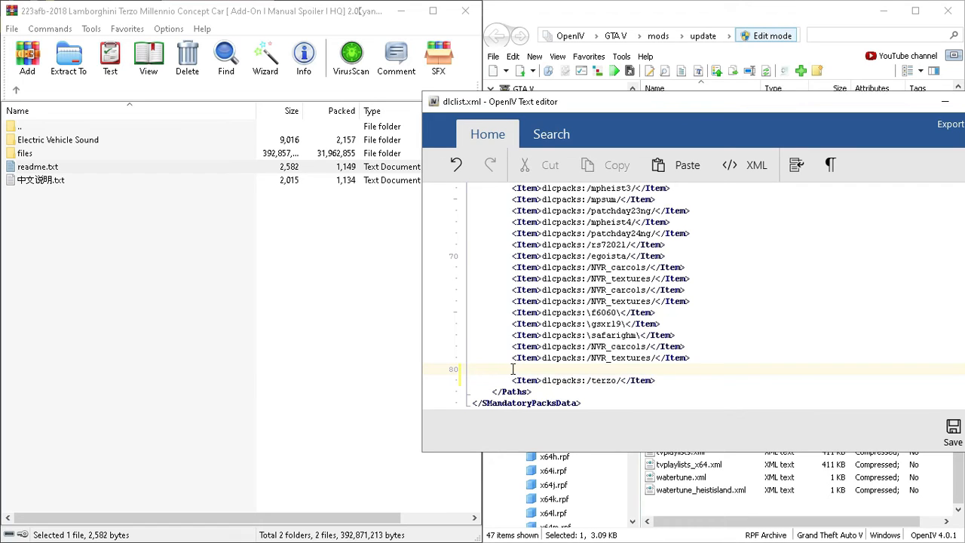
pyautogui.press('BackSpace')
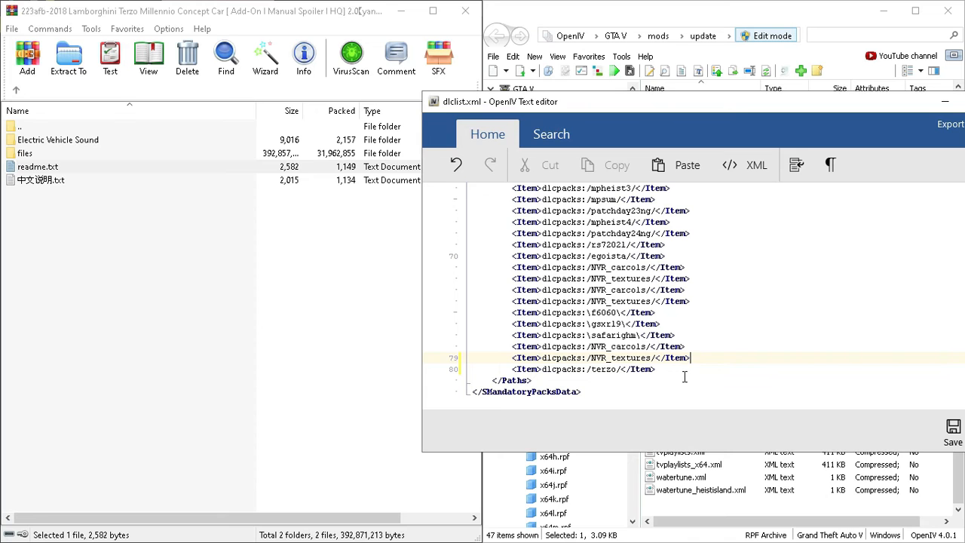
pyautogui.click(951, 432)
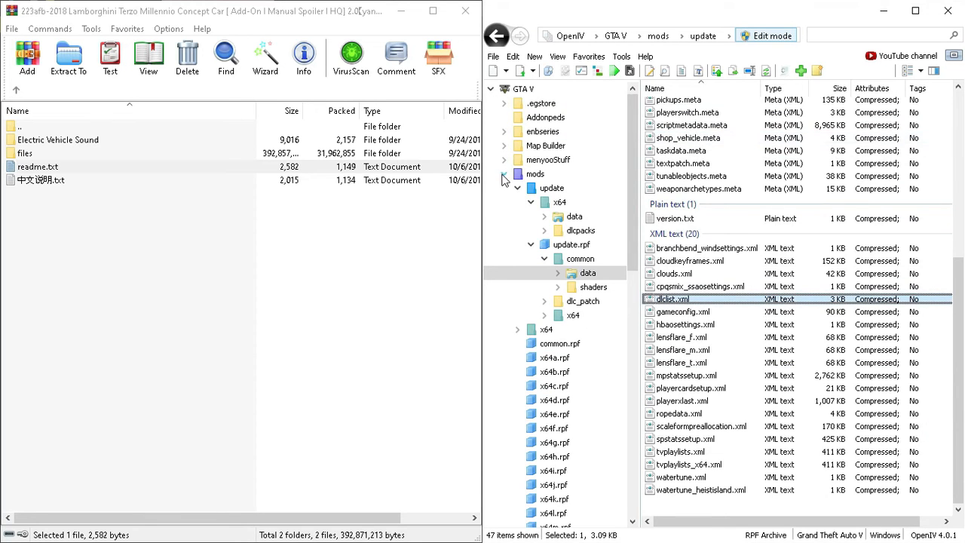
pyautogui.click(503, 174)
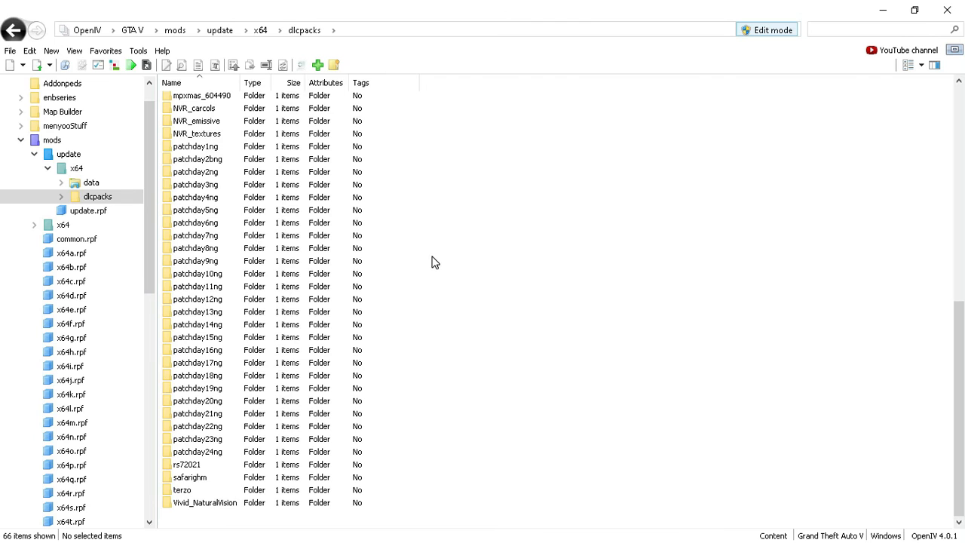
pyautogui.scroll(2, 433, 262)
pyautogui.scroll(2, 426, 265)
pyautogui.scroll(-4, 421, 270)
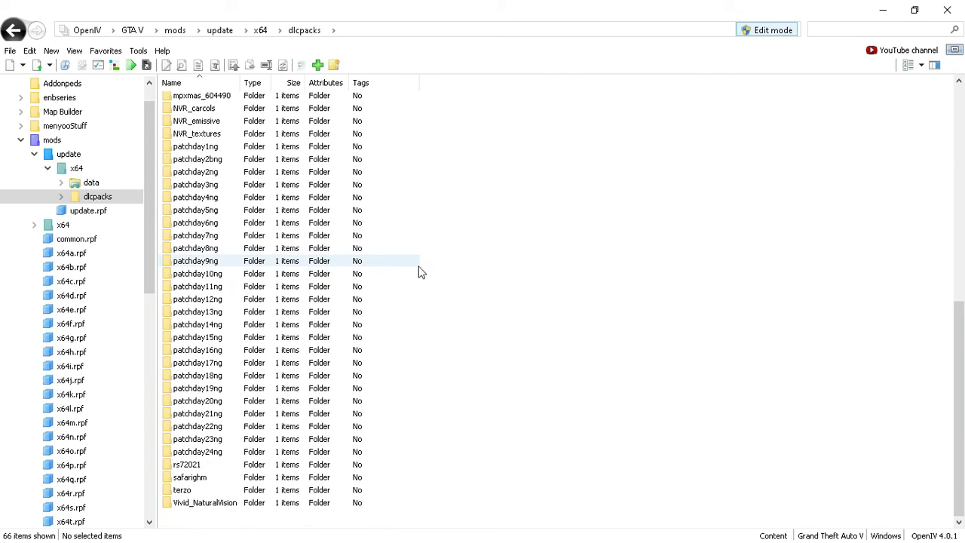
pyautogui.rightClick(186, 492)
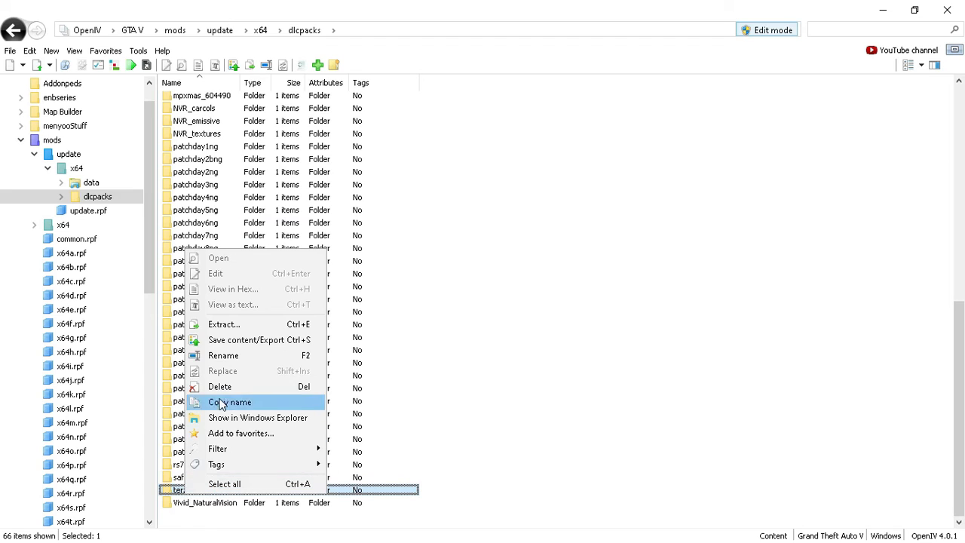
pyautogui.click(481, 433)
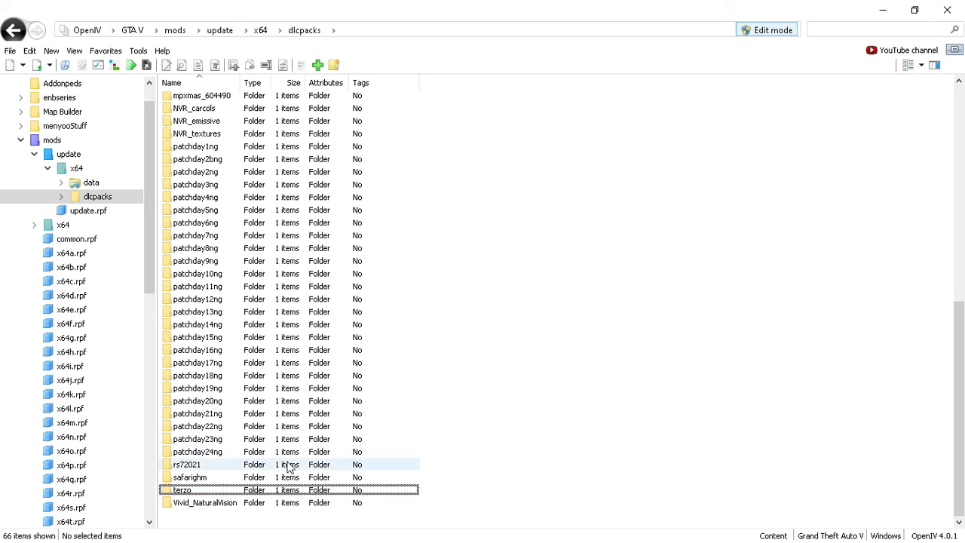
pyautogui.rightClick(215, 488)
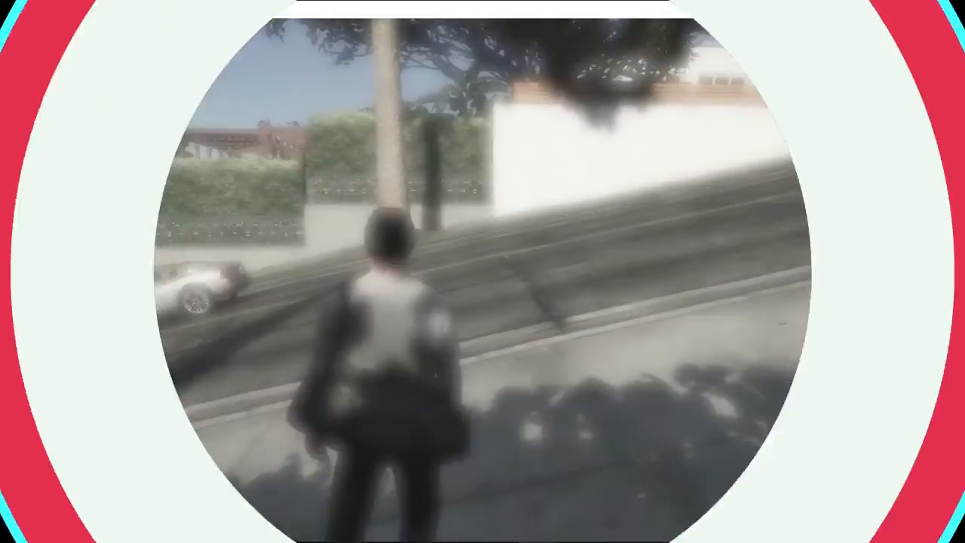
pyautogui.press('w')
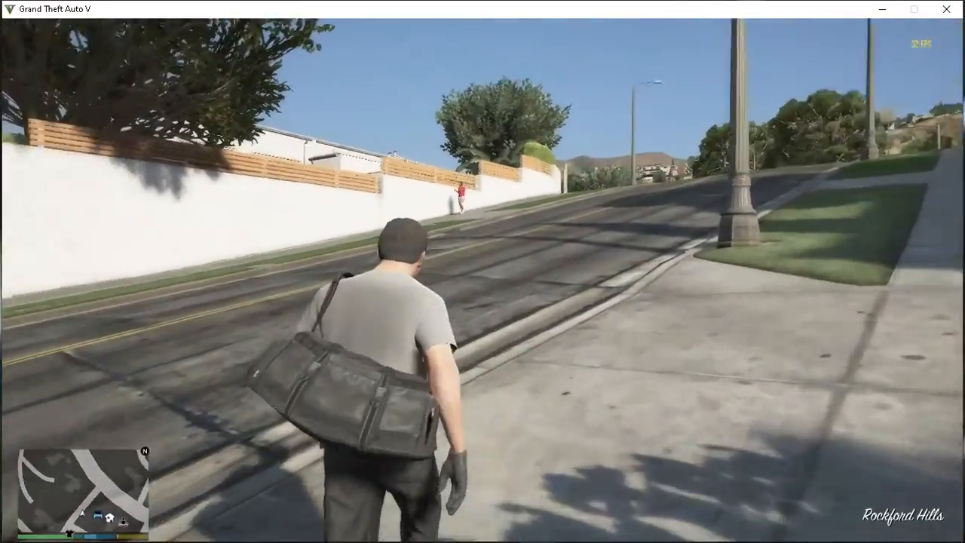
# - Turn the character around and walk off the sidewalk onto the road to get clear space for a car
pyautogui.press('s')
pyautogui.press('a')
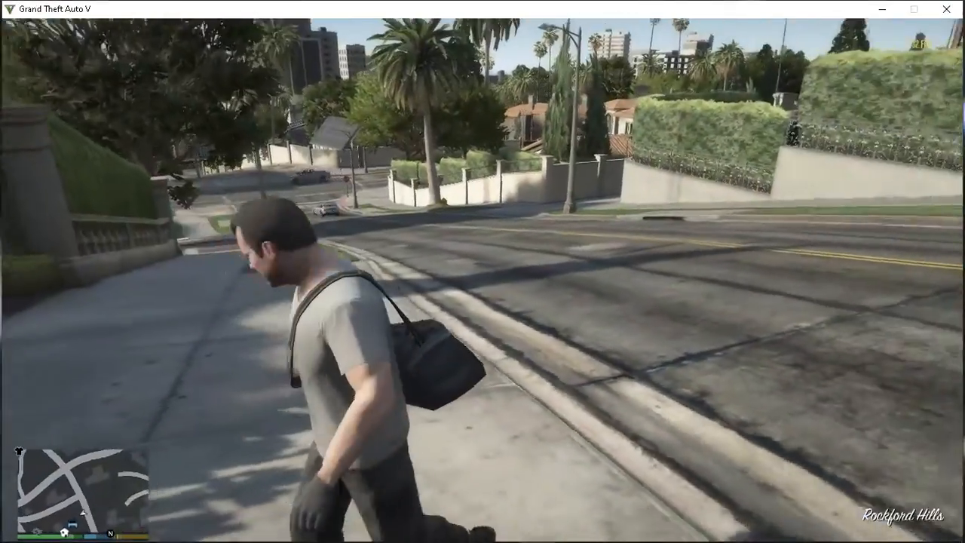
pyautogui.press('w')
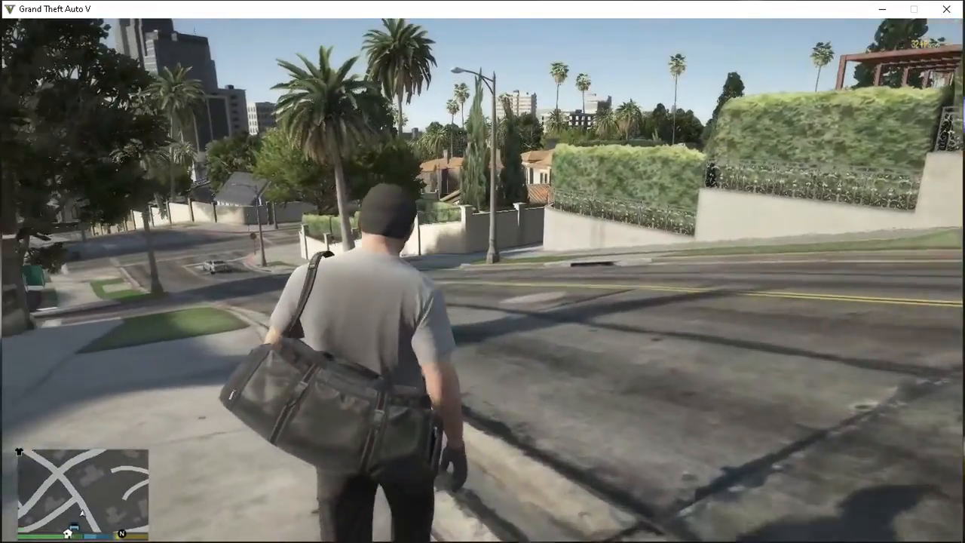
pyautogui.press('d')
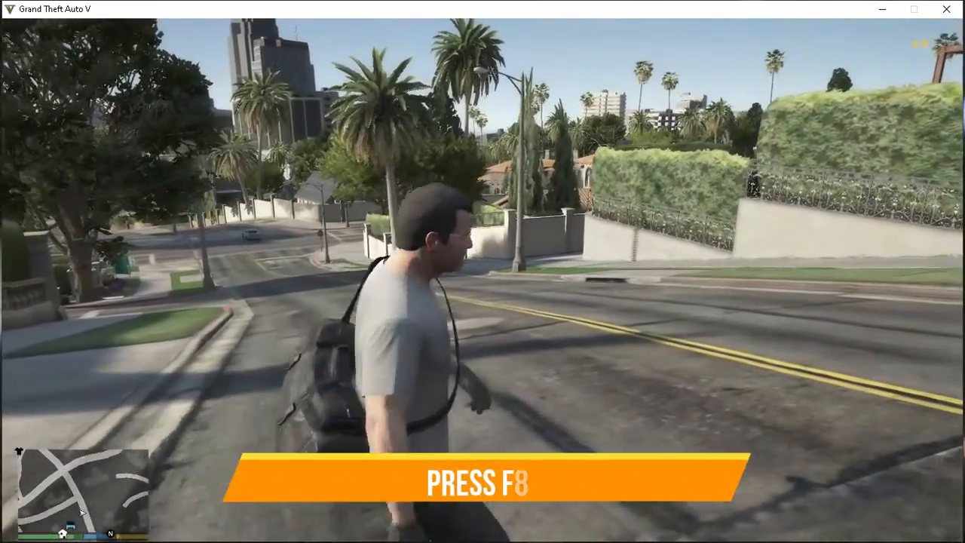
# - Open the Menyoo trainer and go to the Vehicle Spawner within Vehicle Options
pyautogui.press('F8')
pyautogui.press('w')
pyautogui.press('F8')
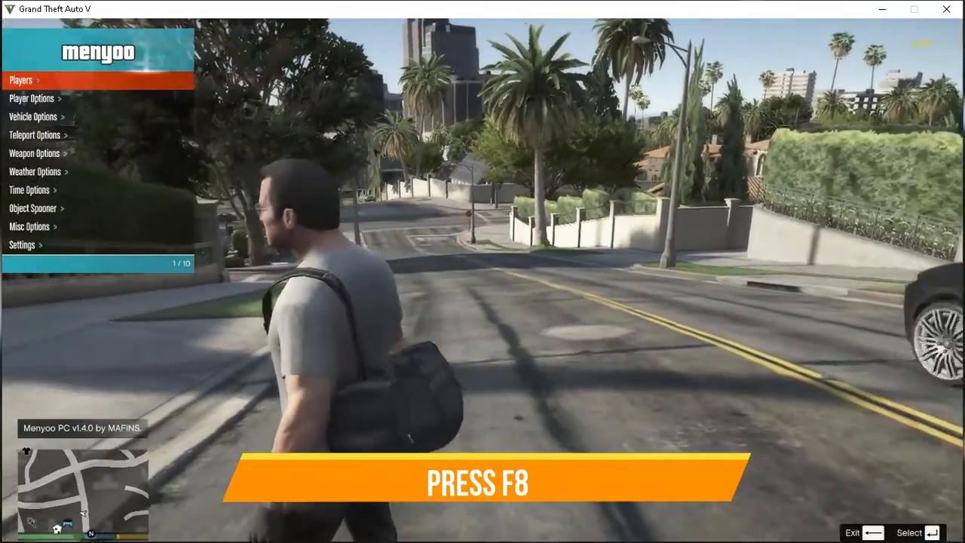
pyautogui.press('Down')
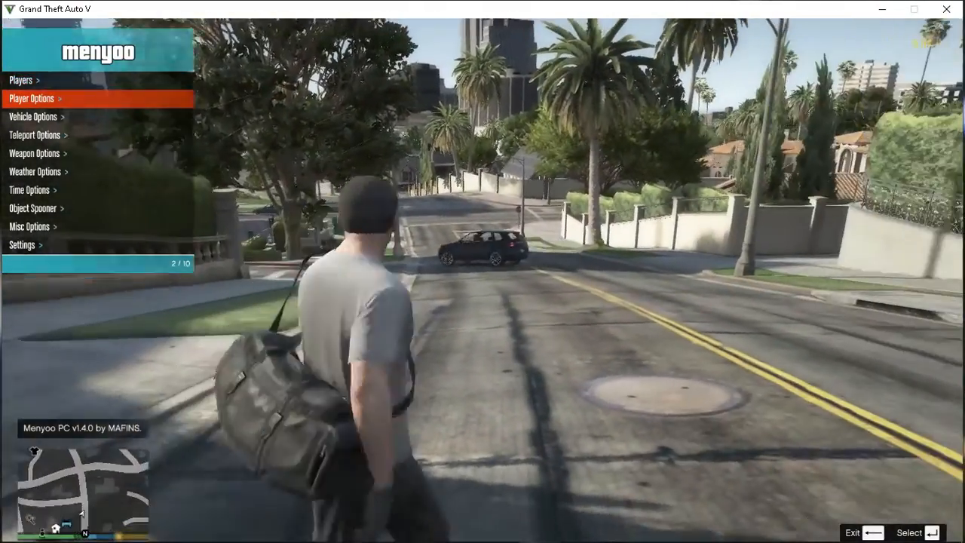
pyautogui.press('Down')
pyautogui.press('Return')
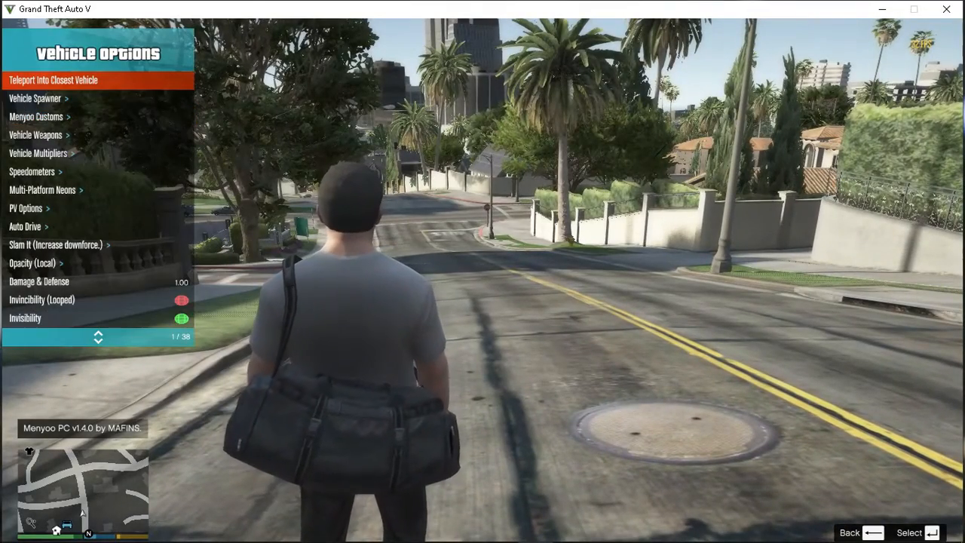
pyautogui.press('Down')
pyautogui.press('Return')
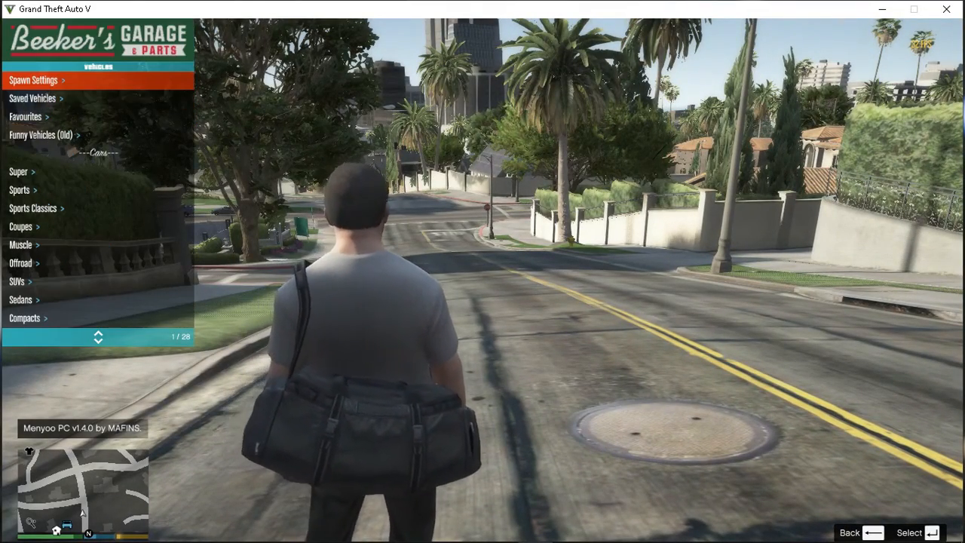
# - Spawn the add-on car through Input Model using the vehicle model name terzo
pyautogui.press('Down')
pyautogui.press('Down')
pyautogui.press('Down')
pyautogui.press('Down')
pyautogui.press('Down')
pyautogui.press('Down')
pyautogui.press('Down')
pyautogui.press('Down')
pyautogui.press('Down')
pyautogui.press('Down')
pyautogui.press('Down')
pyautogui.press('Down')
pyautogui.press('Down')
pyautogui.press('Down')
pyautogui.press('Down')
pyautogui.press('Down')
pyautogui.press('Down')
pyautogui.press('Down')
pyautogui.press('Down')
pyautogui.press('Down')
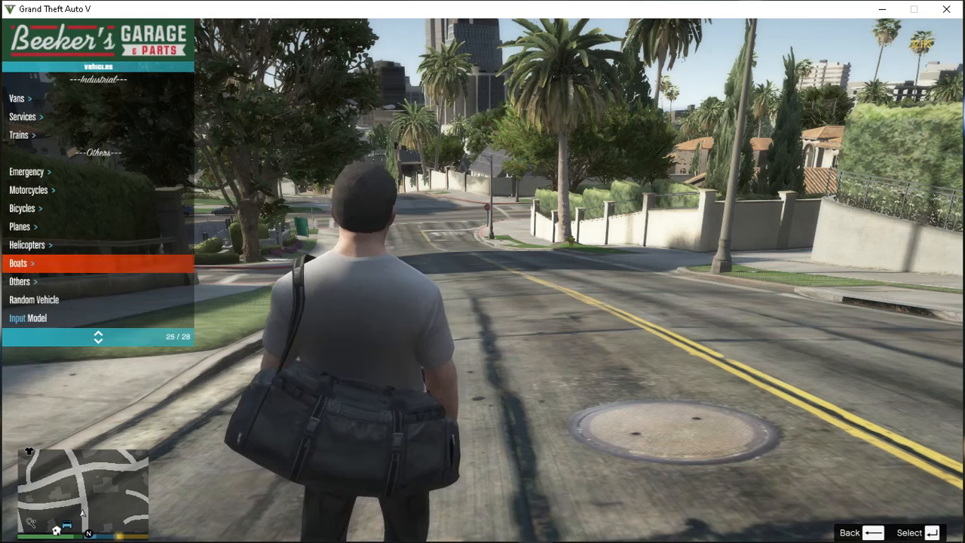
pyautogui.press('Down')
pyautogui.press('Down')
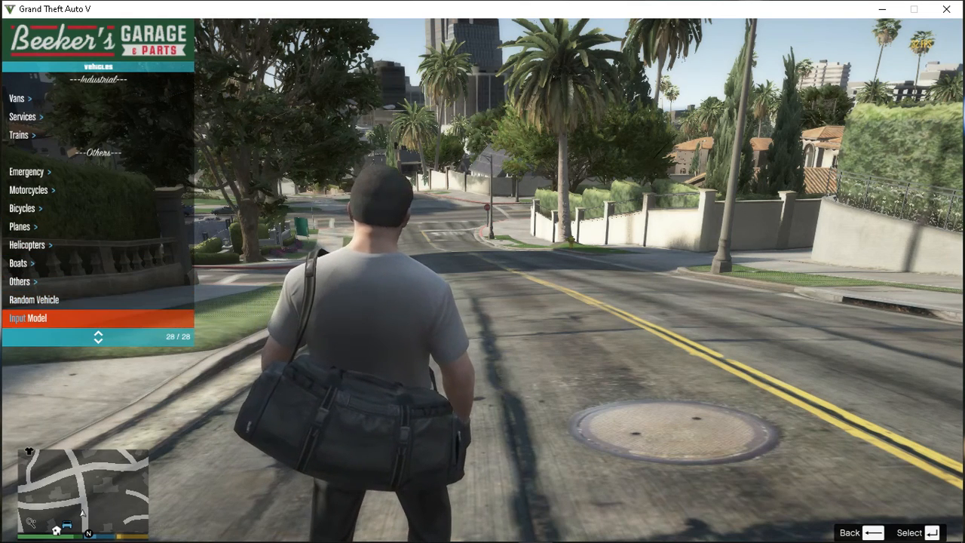
pyautogui.press('Return')
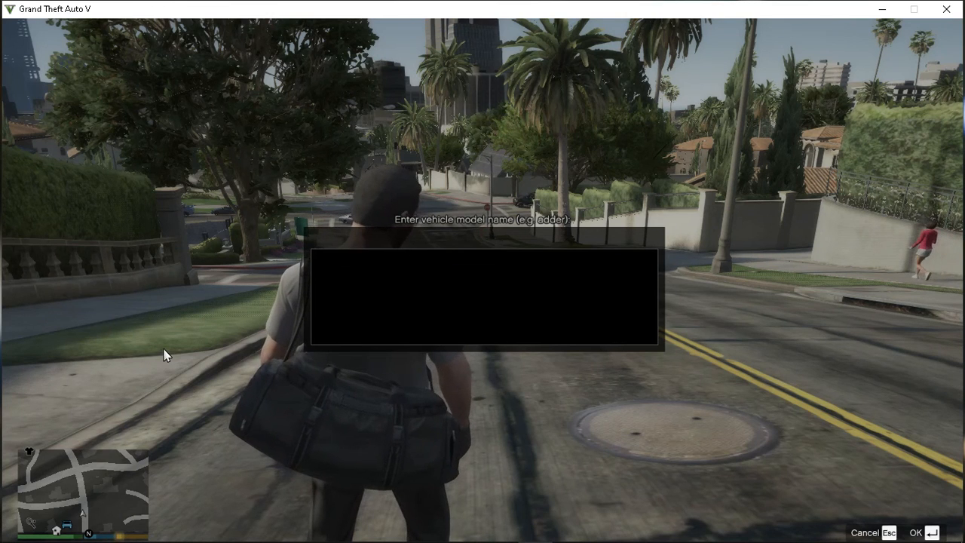
pyautogui.write('terzo')
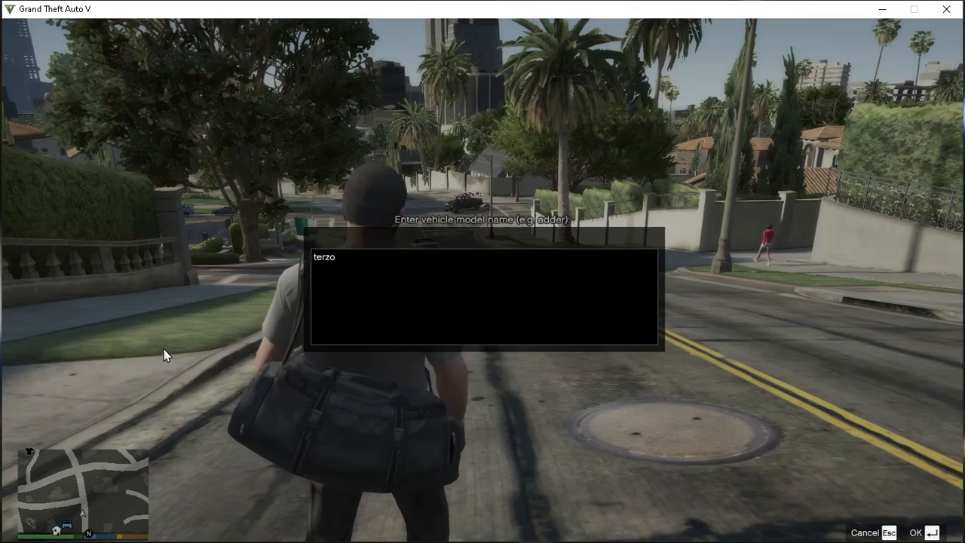
pyautogui.press('Return')
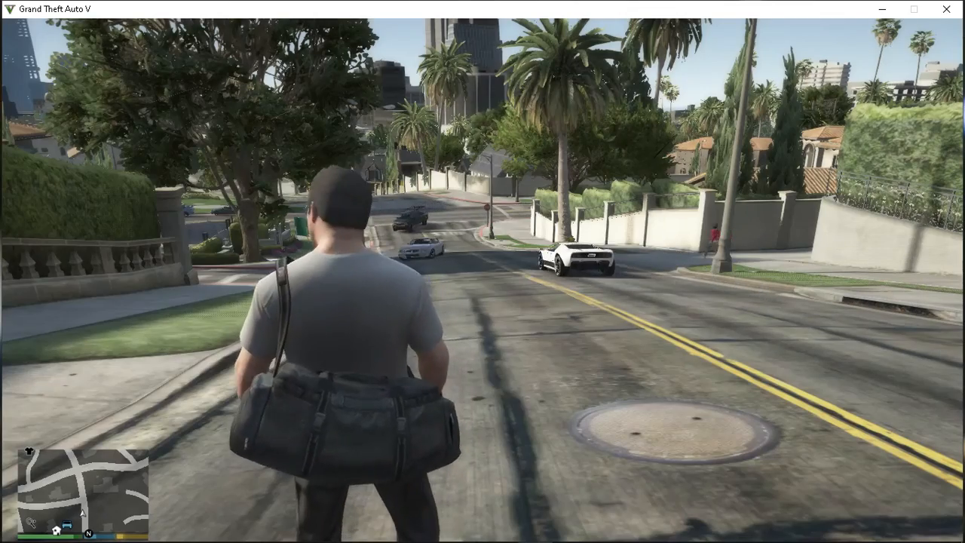
# - Drive the spawned Lamborghini downhill past the white car while returning Menyoo to its main list
pyautogui.press('w')
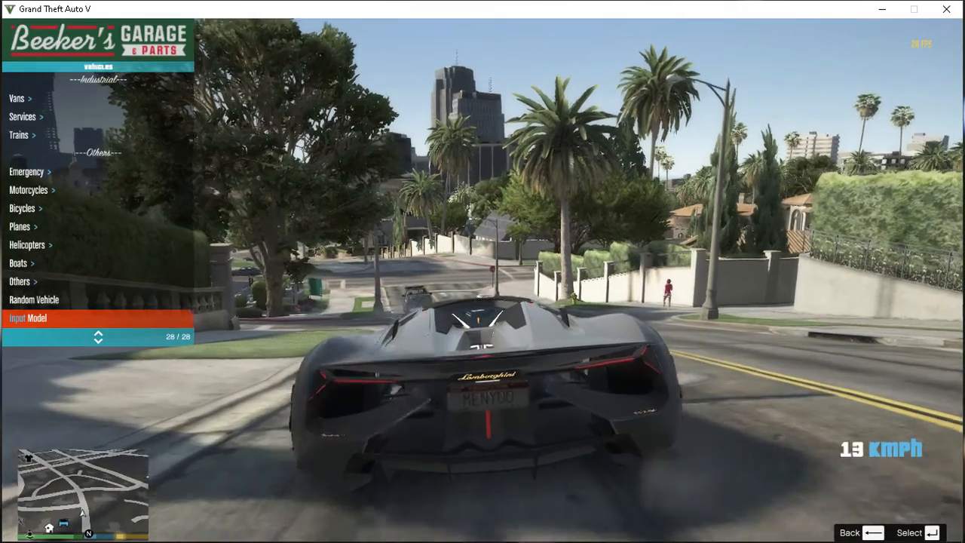
pyautogui.press('d')
pyautogui.press('BackSpace')
pyautogui.press('BackSpace')
pyautogui.press('a')
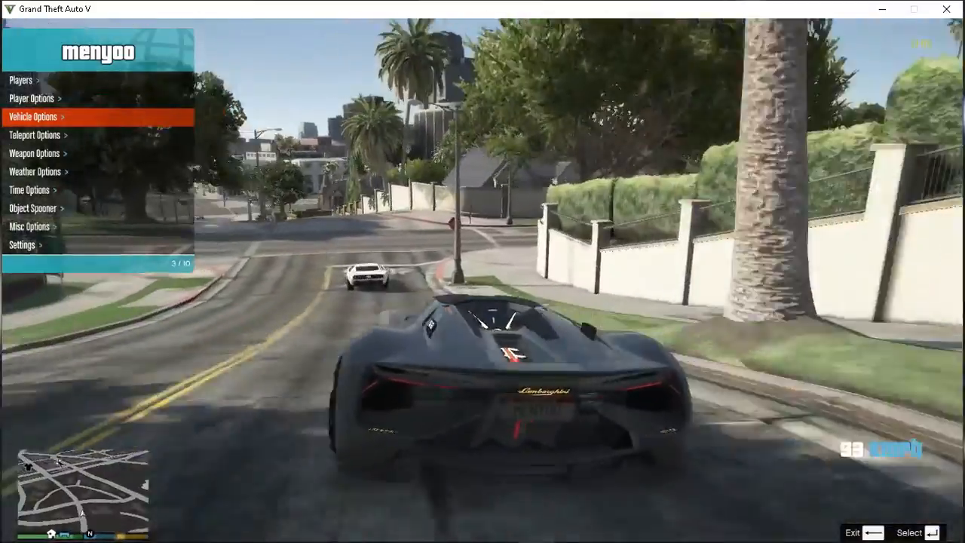
pyautogui.press('s')
pyautogui.press('w')
pyautogui.press('d')
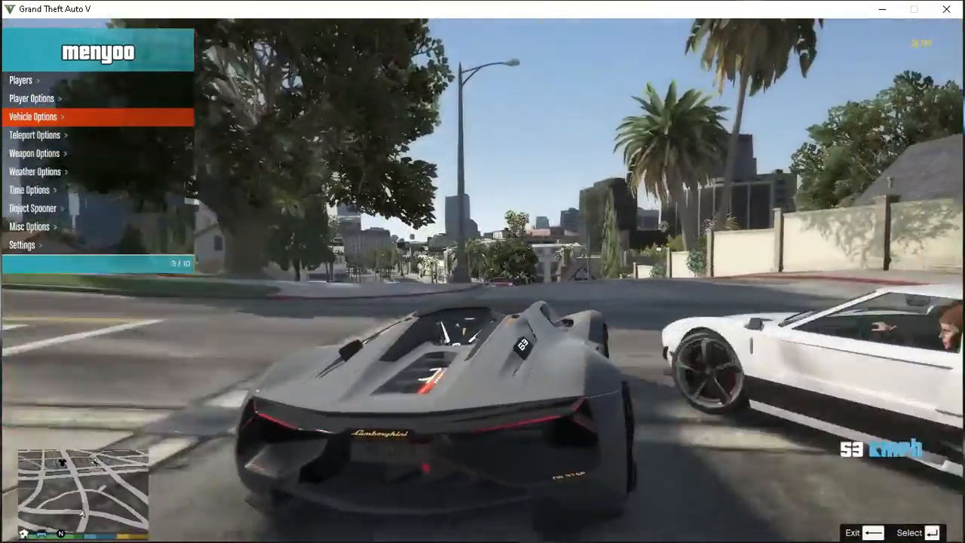
pyautogui.press('w')
pyautogui.press('a')
pyautogui.press('a')
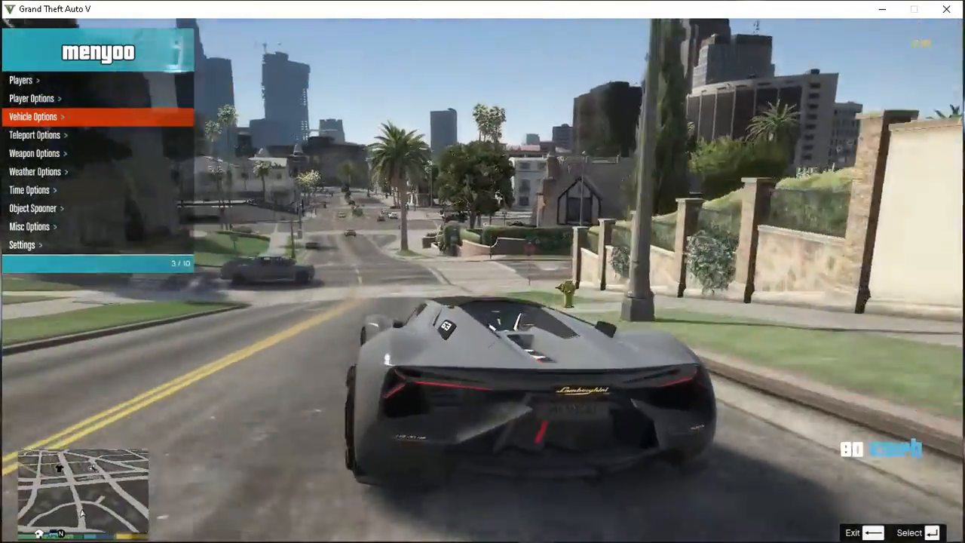
# - Test-drive the Lamborghini through the city intersections and along the palm-lined shopping street
pyautogui.press('w')
pyautogui.press('s')
pyautogui.press('a')
pyautogui.press('w')
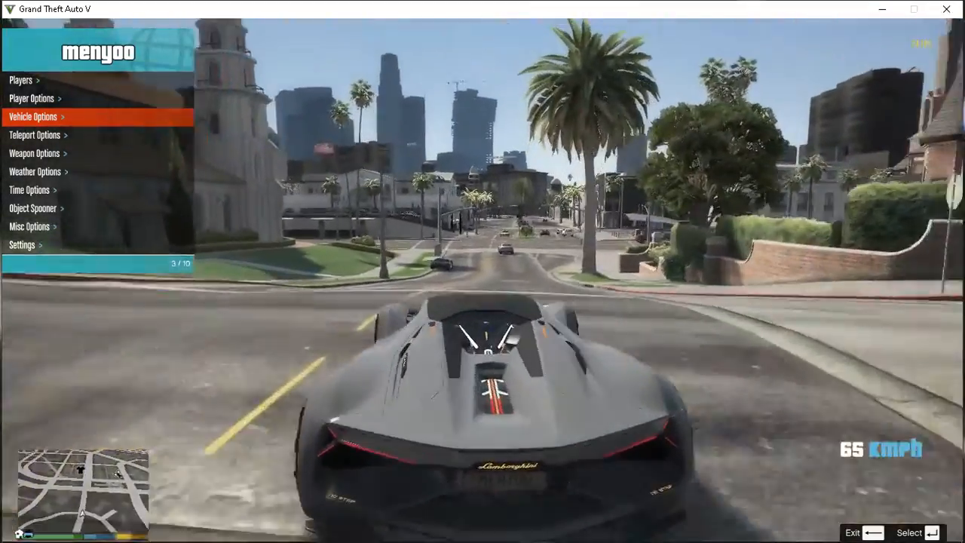
pyautogui.press('d')
pyautogui.press('w')
pyautogui.press('d')
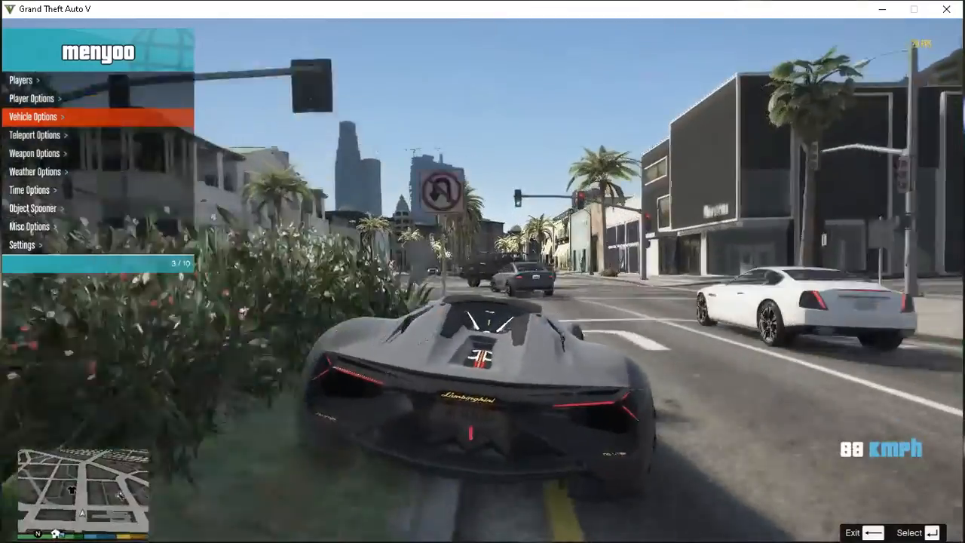
pyautogui.press('w')
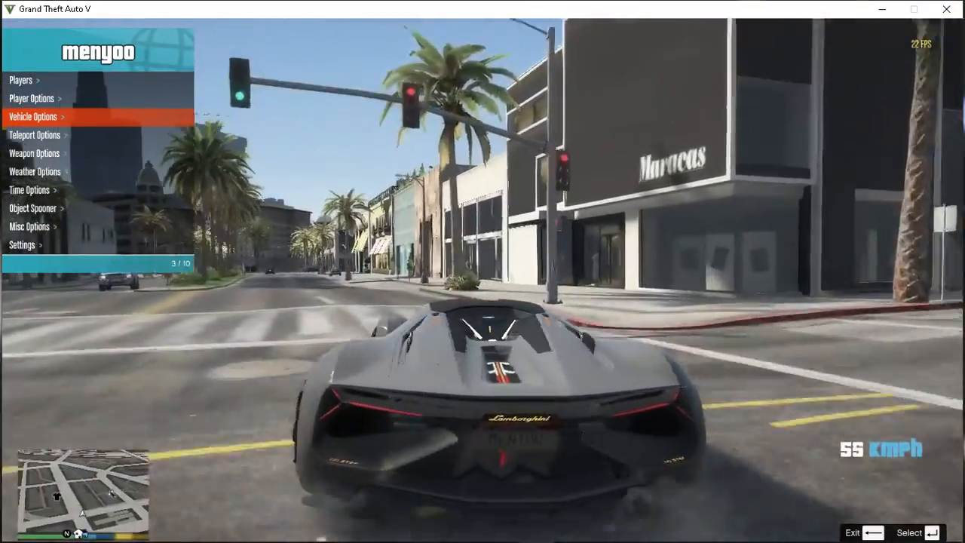
pyautogui.press('a')
pyautogui.press('w')
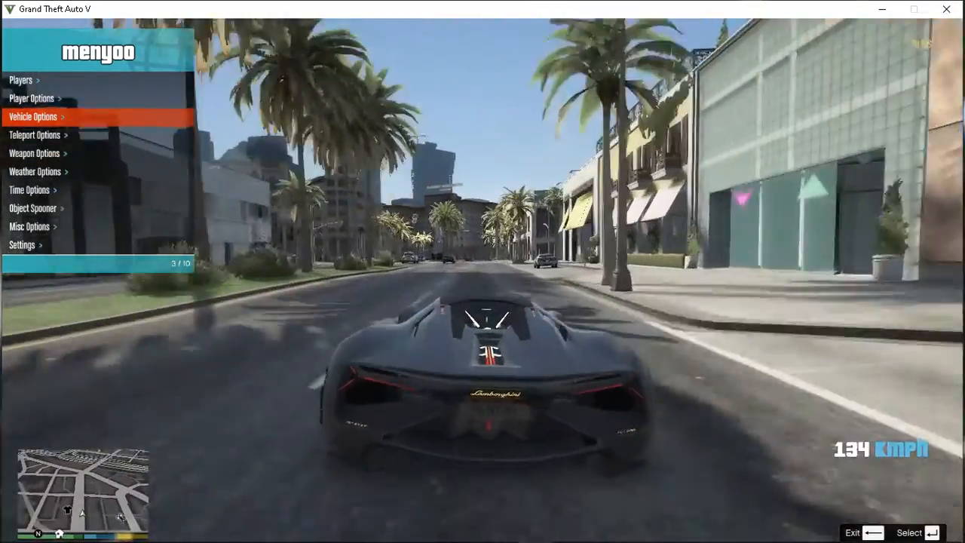